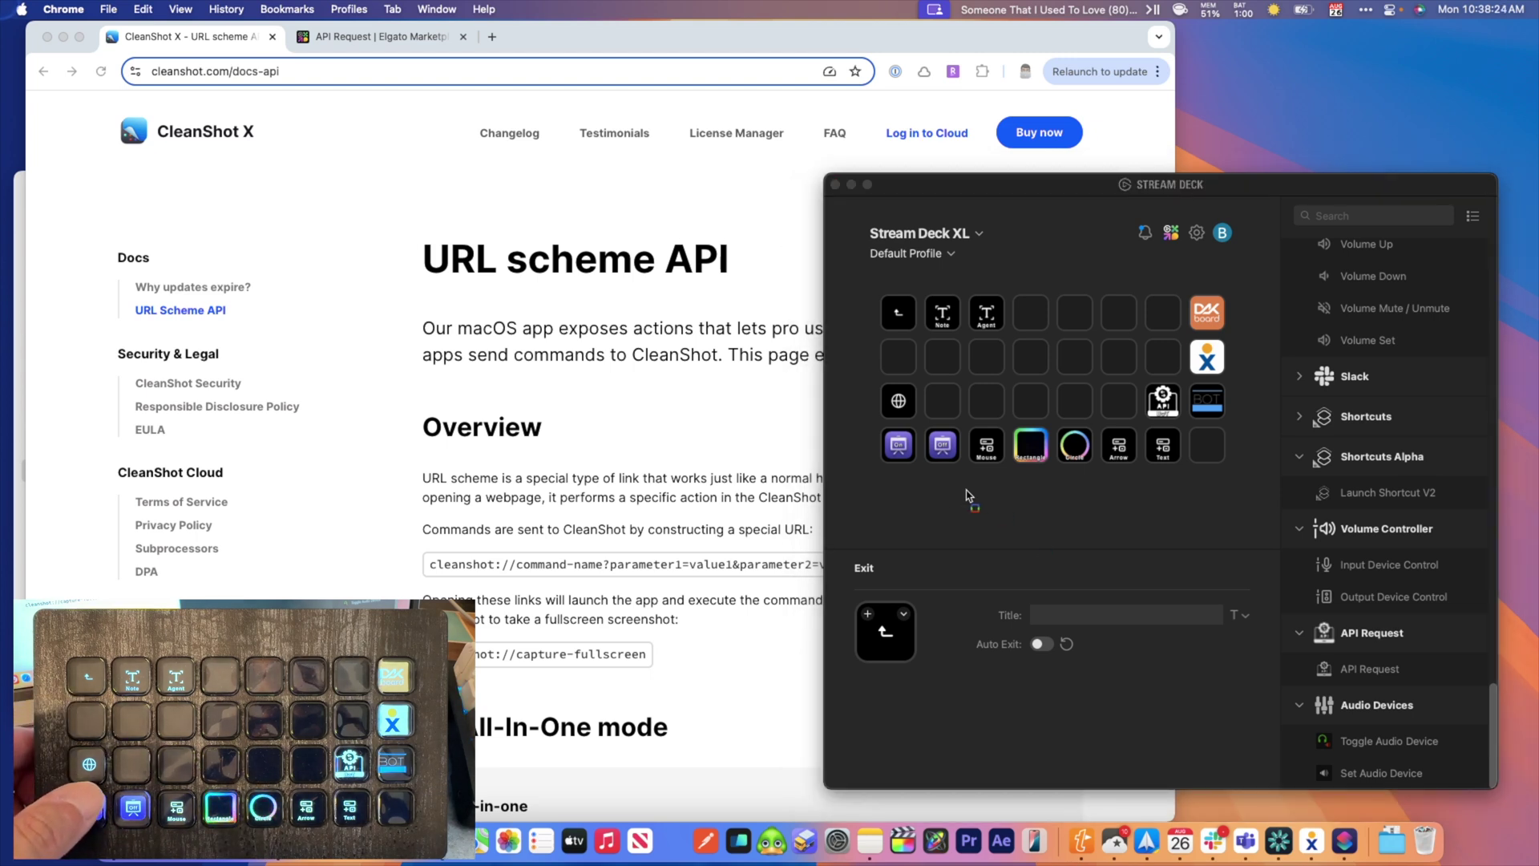
- Box the bottom key row in red and blue, then outline Rectangle through the empty last key in red
left_click_drag(876, 419, 1240, 486)
mouse_move(1114, 490)
left_mouse_down()
mouse_move(1119, 561)
mouse_move(1183, 573)
left_mouse_up()
left_click_drag(878, 433, 1232, 481)
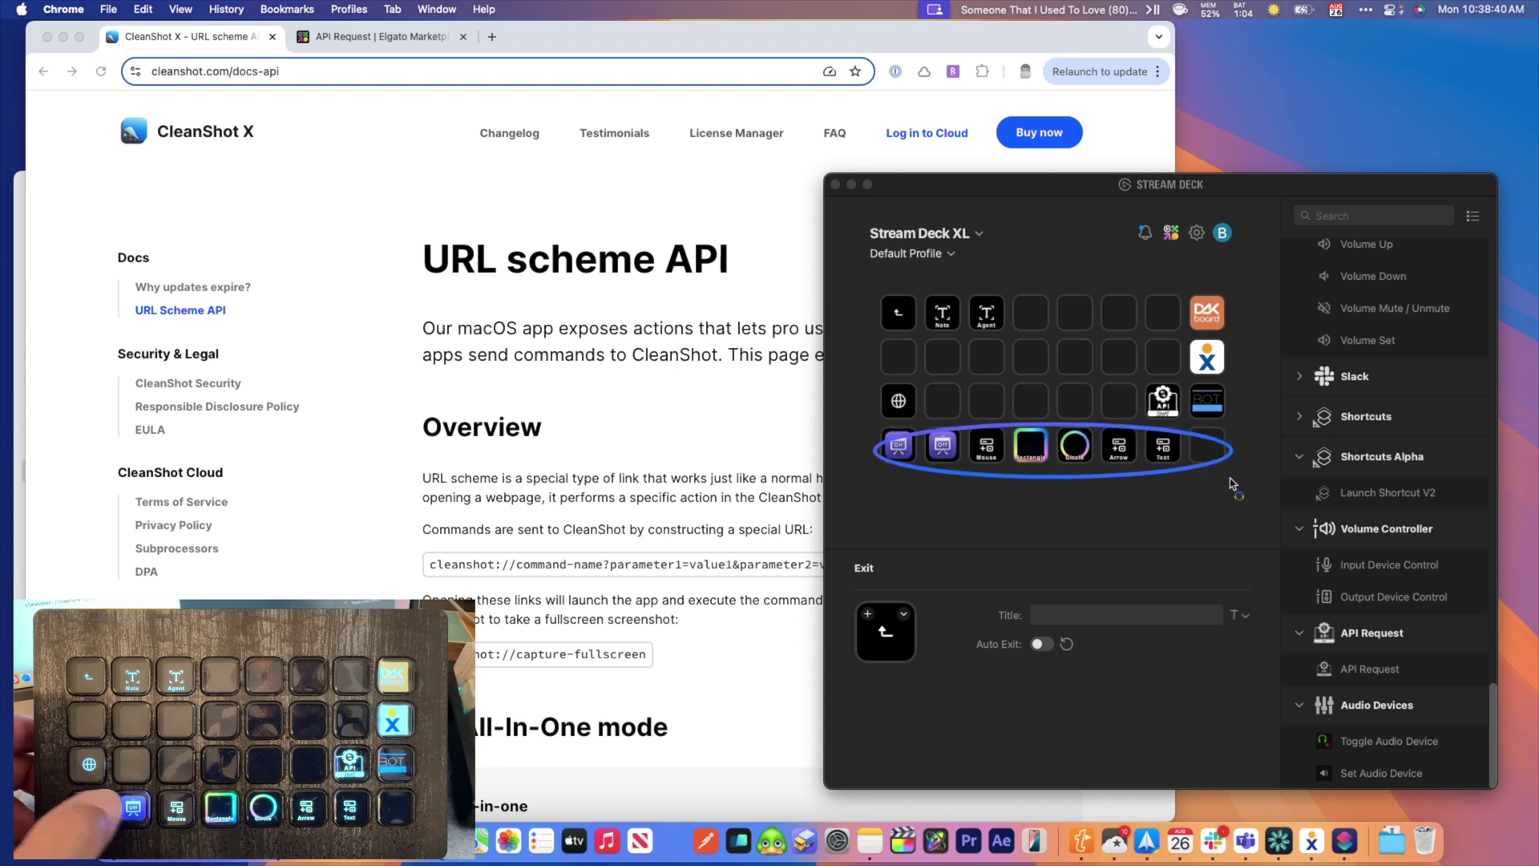
mouse_move(873, 425)
left_mouse_down()
mouse_move(1138, 478)
mouse_move(1233, 480)
left_mouse_up()
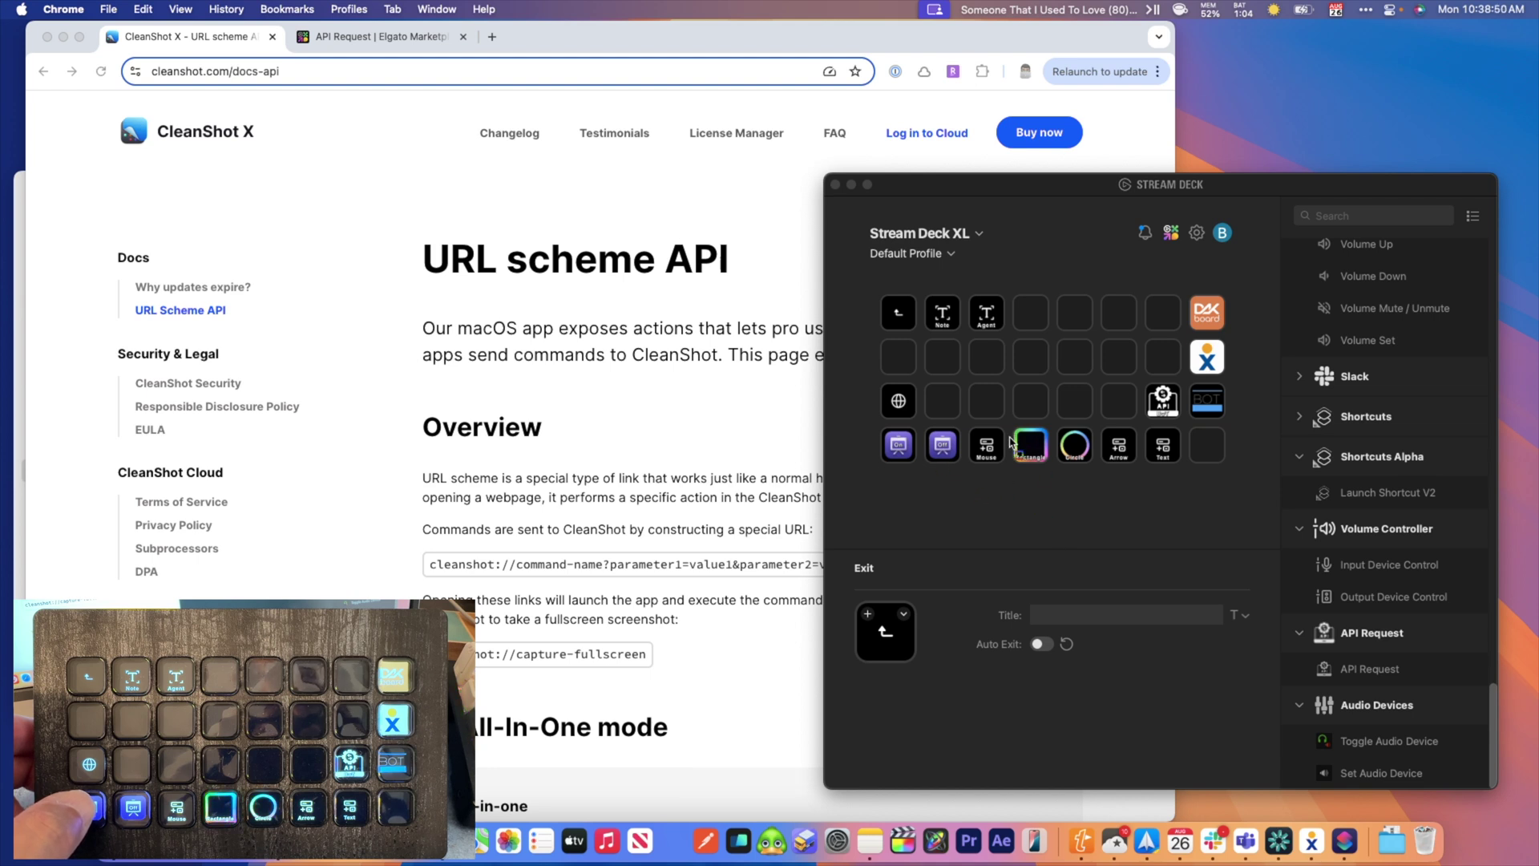
mouse_move(1009, 422)
left_mouse_down()
mouse_move(1255, 482)
mouse_move(1234, 474)
left_mouse_up()
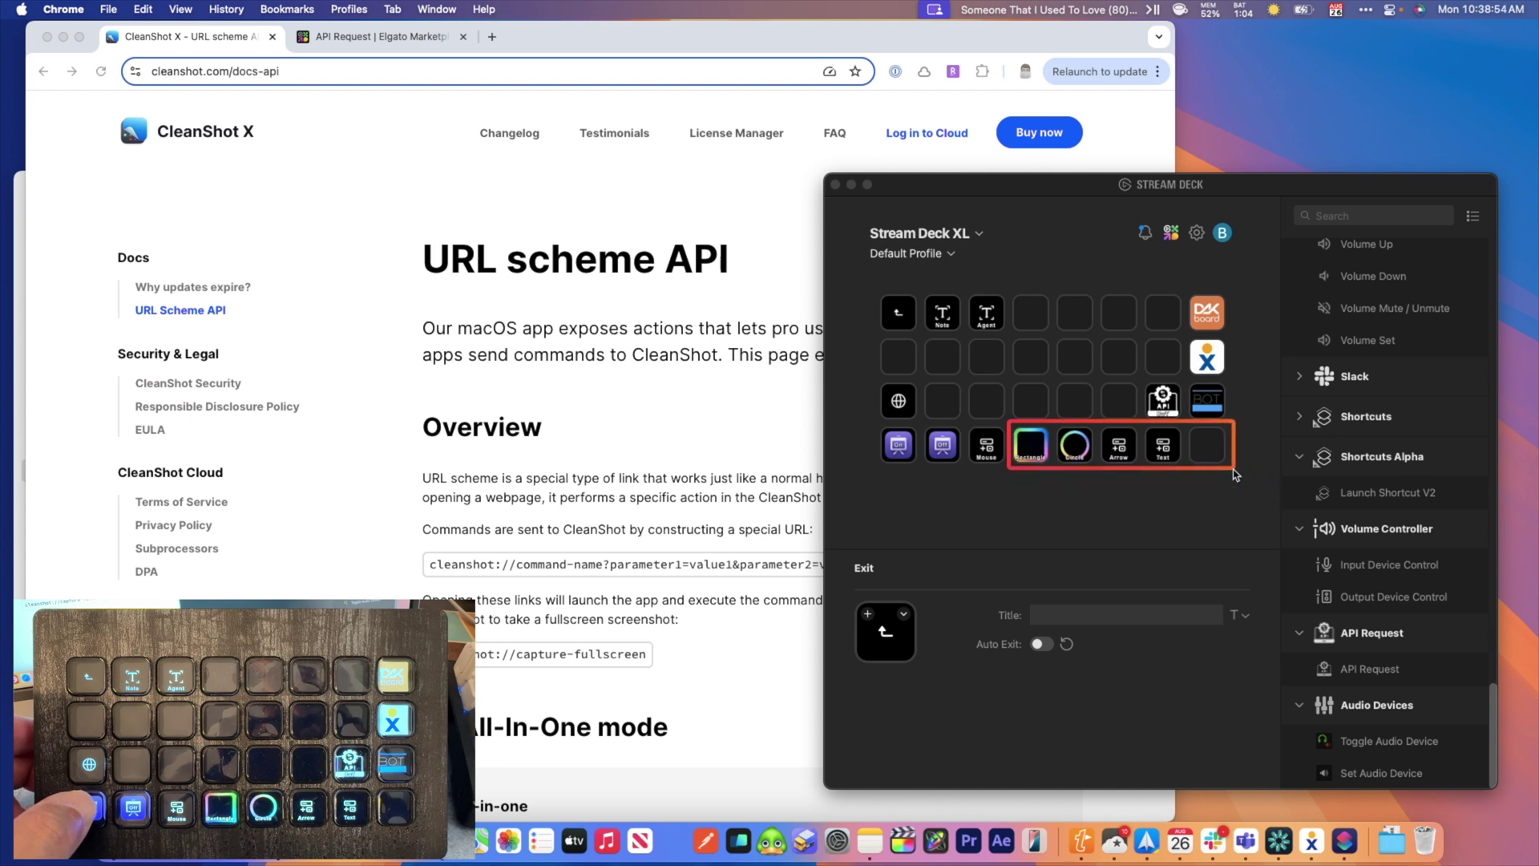
- Show the Circle key's hotkey C setup and box the API and BOT keys together
left_click(1079, 449)
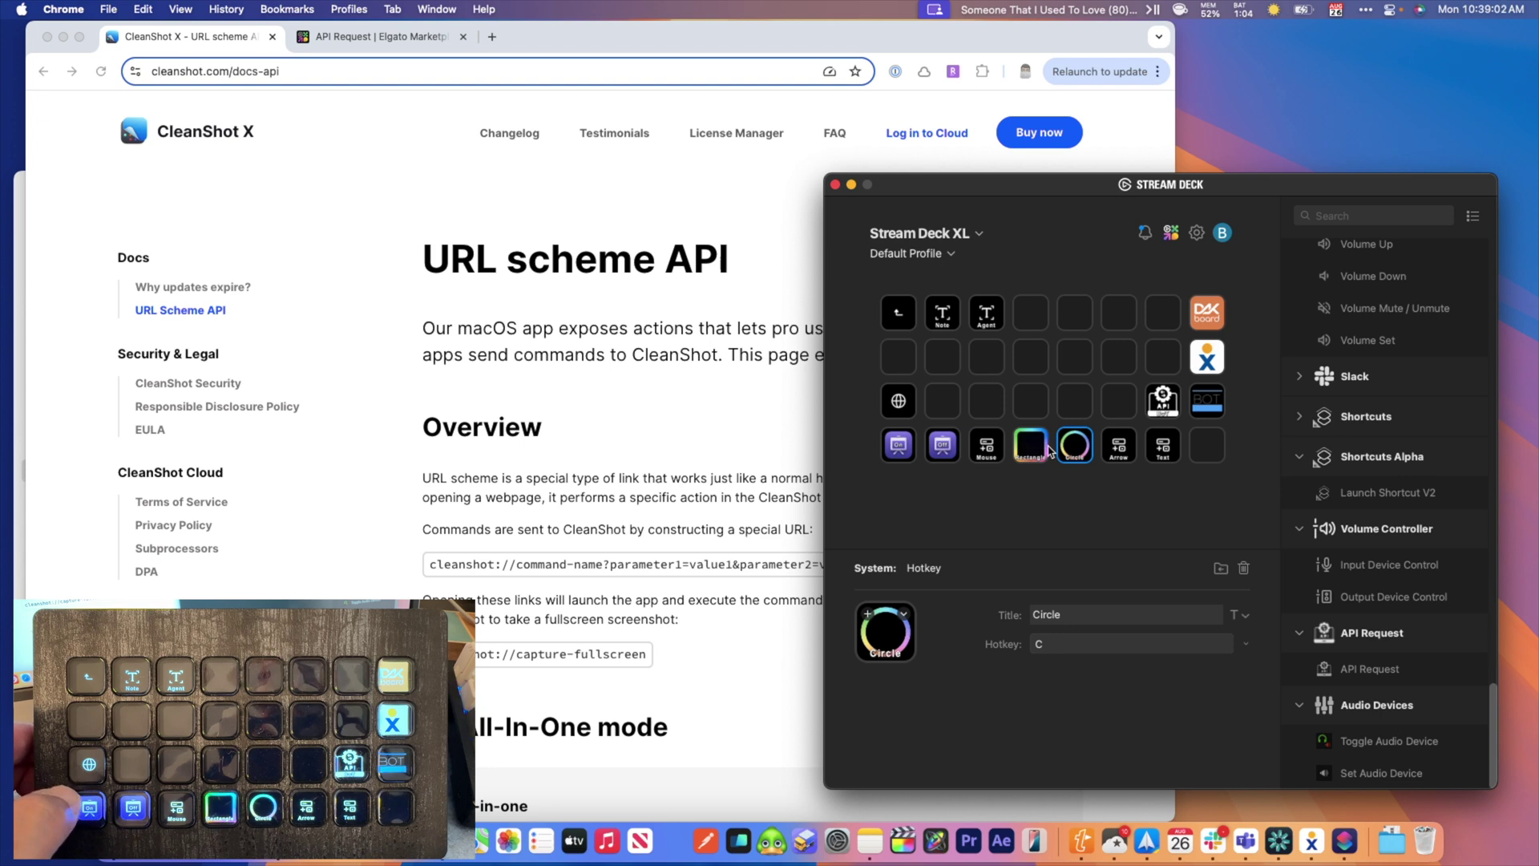
left_click_drag(1137, 378, 1237, 429)
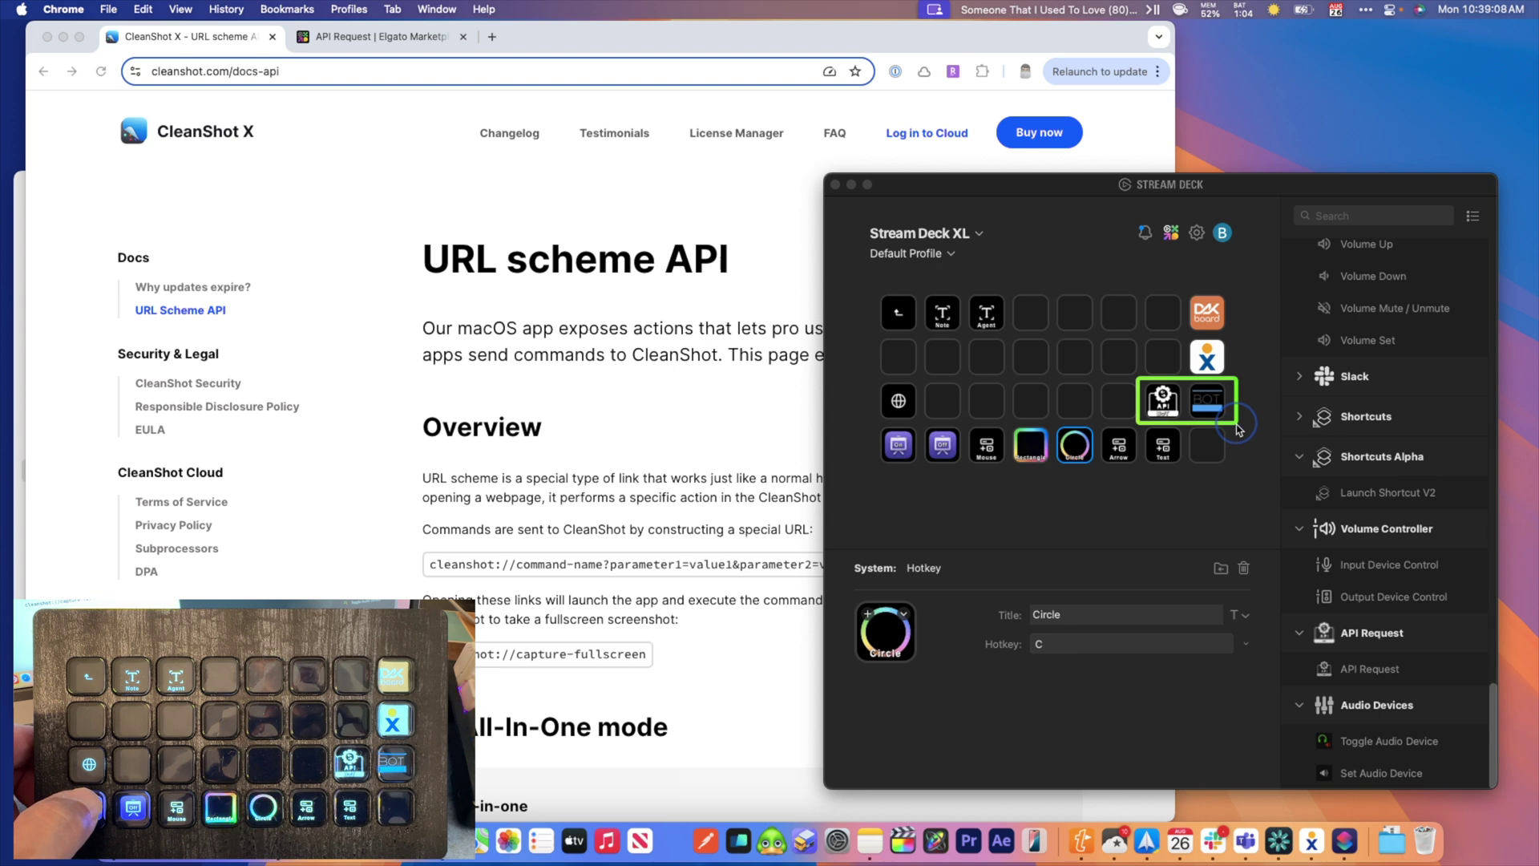
left_click_drag(1237, 429, 1232, 427)
- Outline the API key in red, the BOT key in purple, then the API key in green
left_click_drag(1138, 379, 1187, 431)
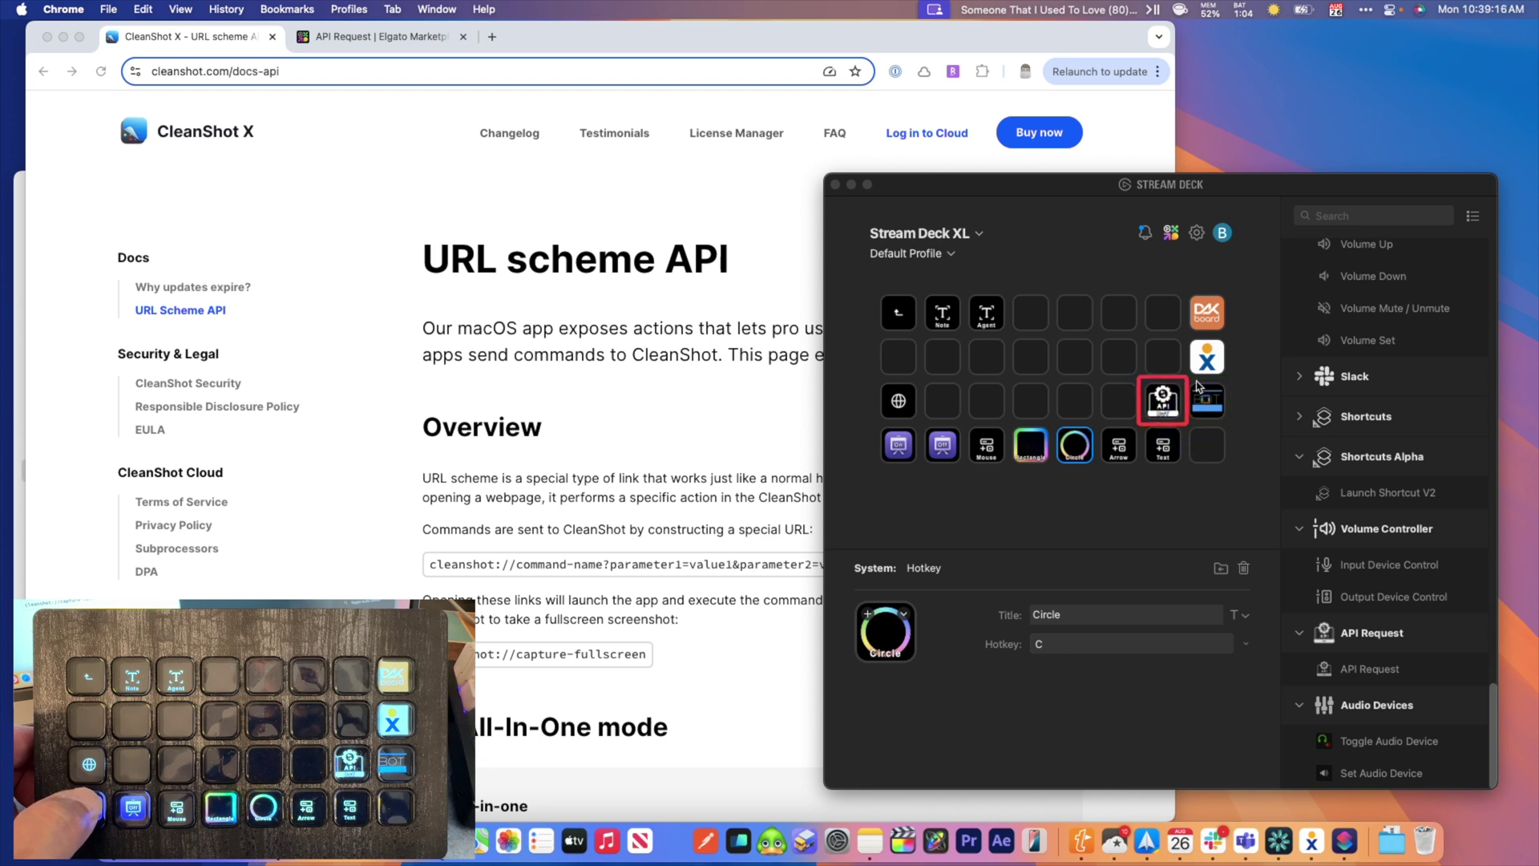
left_click_drag(1189, 375, 1232, 430)
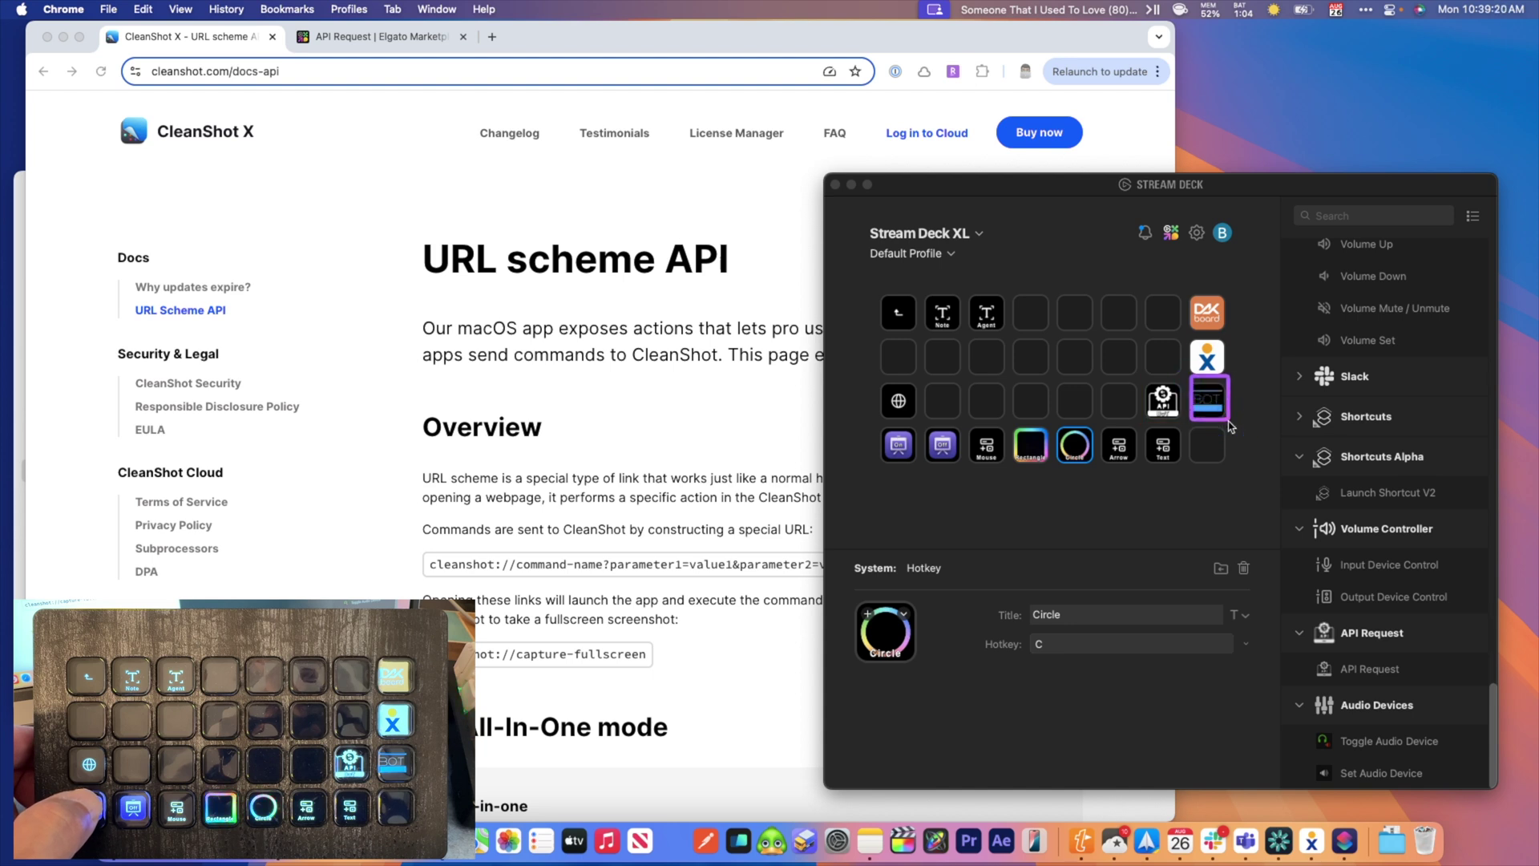
left_click_drag(1141, 378, 1184, 423)
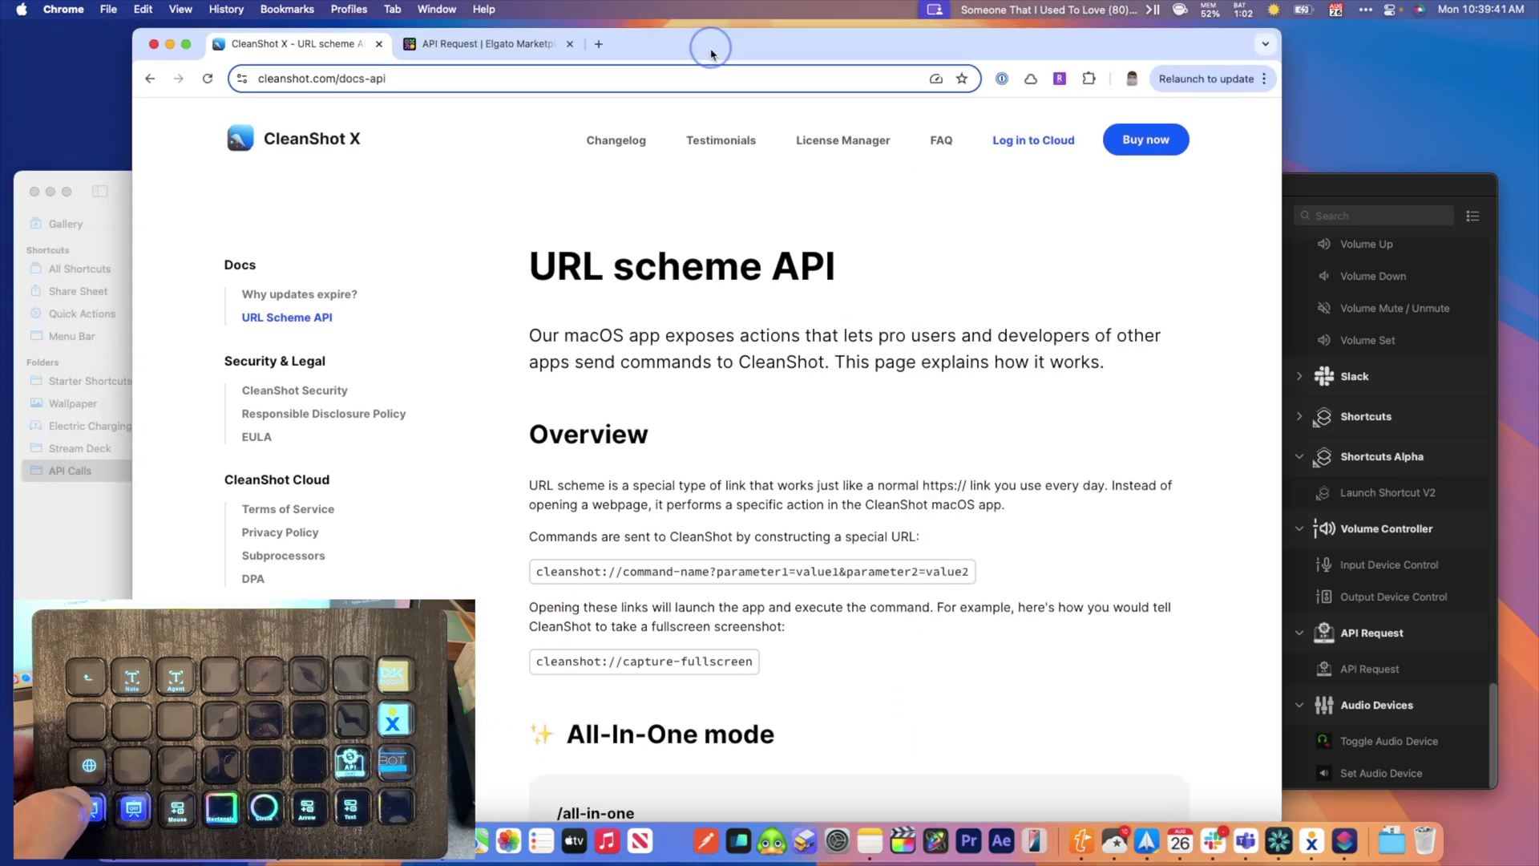
- Move Chrome slightly right onto the CleanShot docs and outline the URL scheme API heading in magenta
left_click_drag(710, 54, 768, 46)
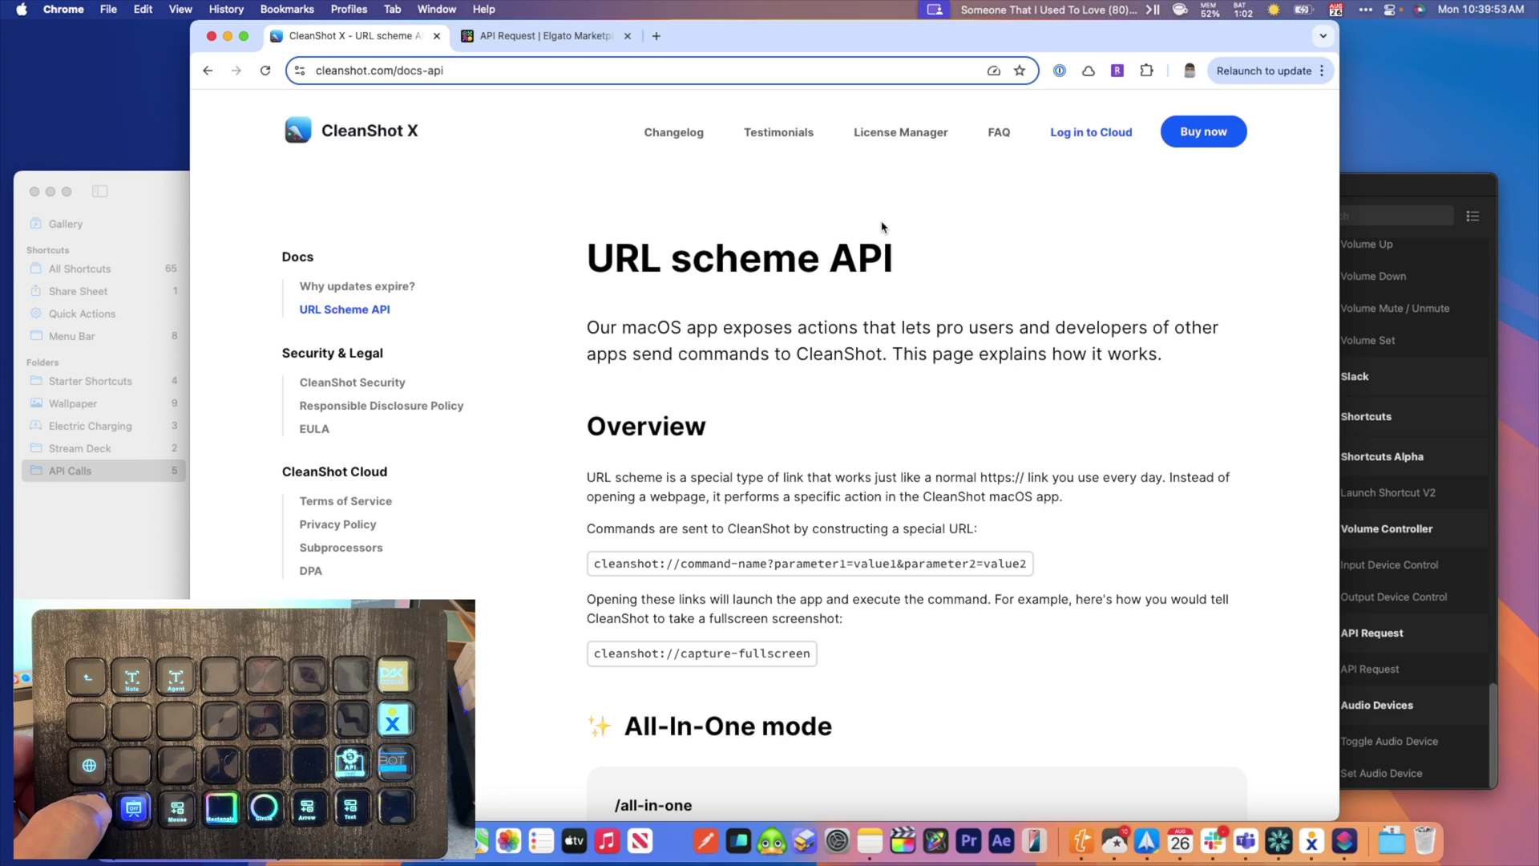
left_click(1365, 14)
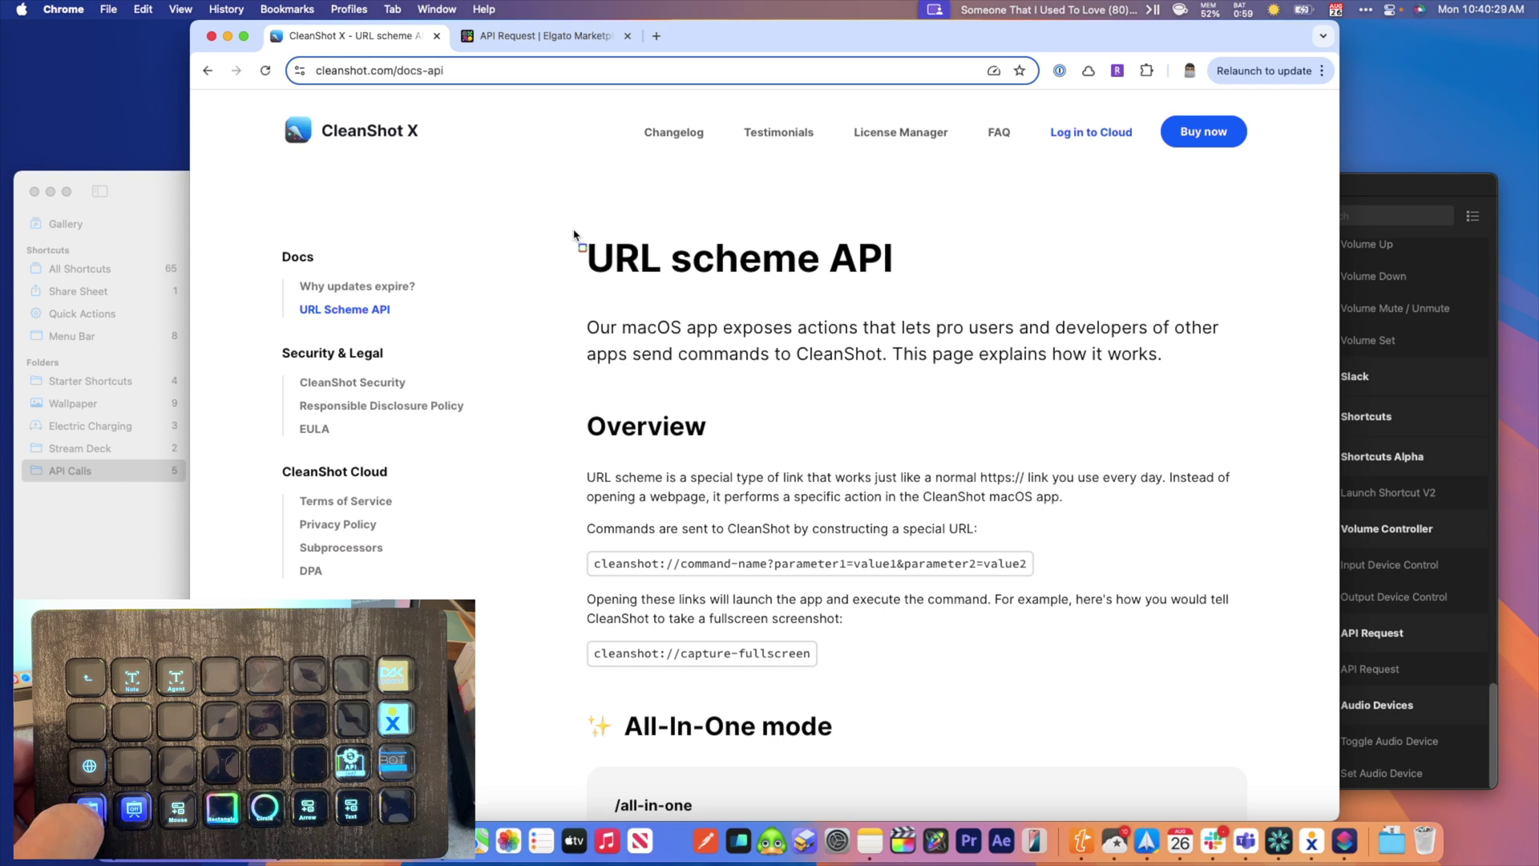
left_click_drag(576, 226, 903, 295)
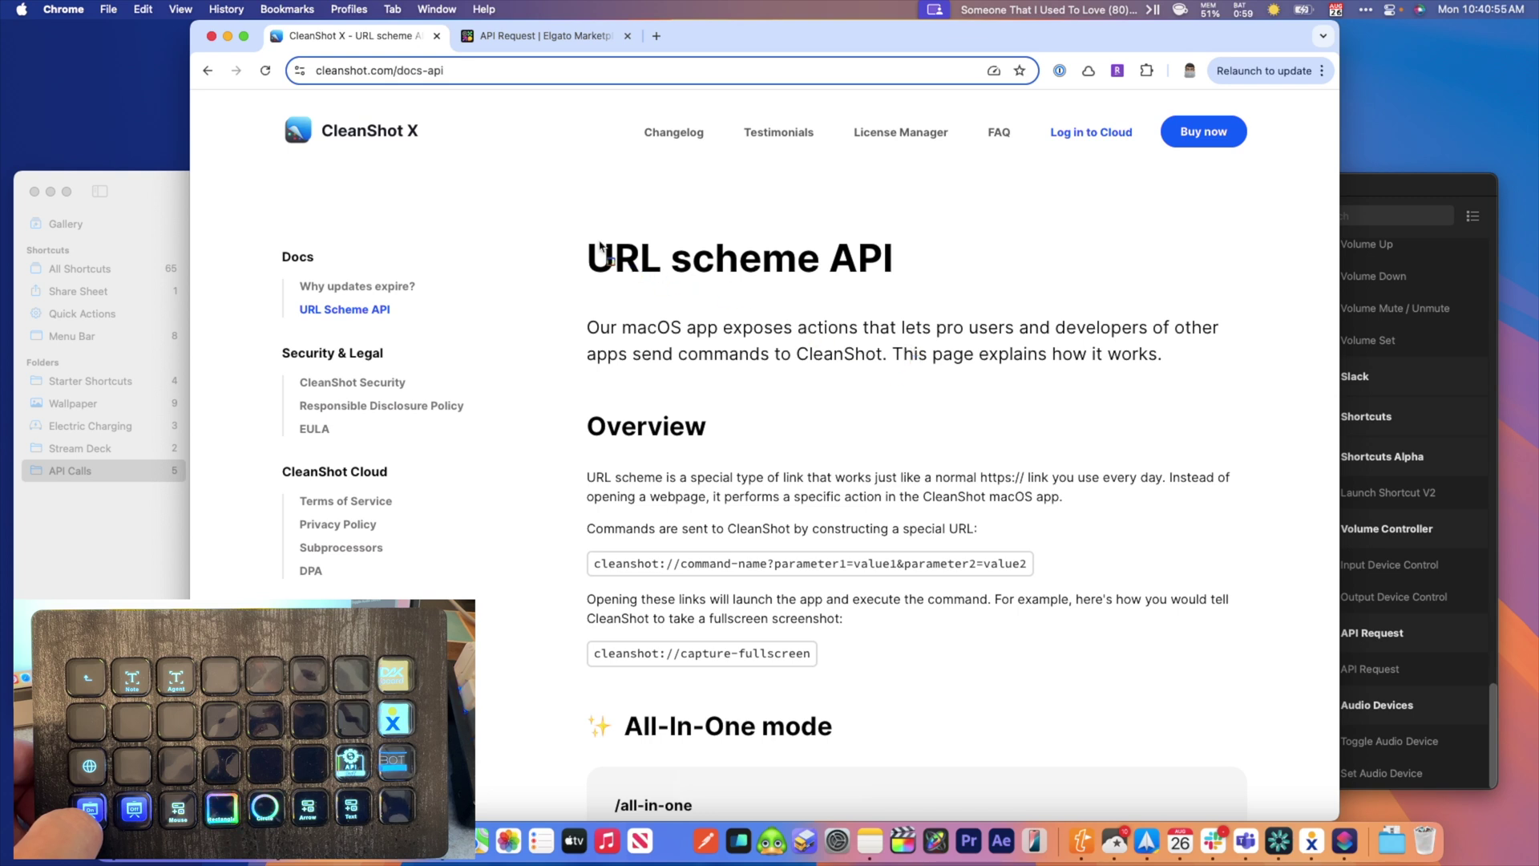
- Outline the URL scheme API heading in pink and the cleanshot:// URL format example in green
left_click_drag(578, 230, 904, 292)
left_click_drag(904, 290, 904, 290)
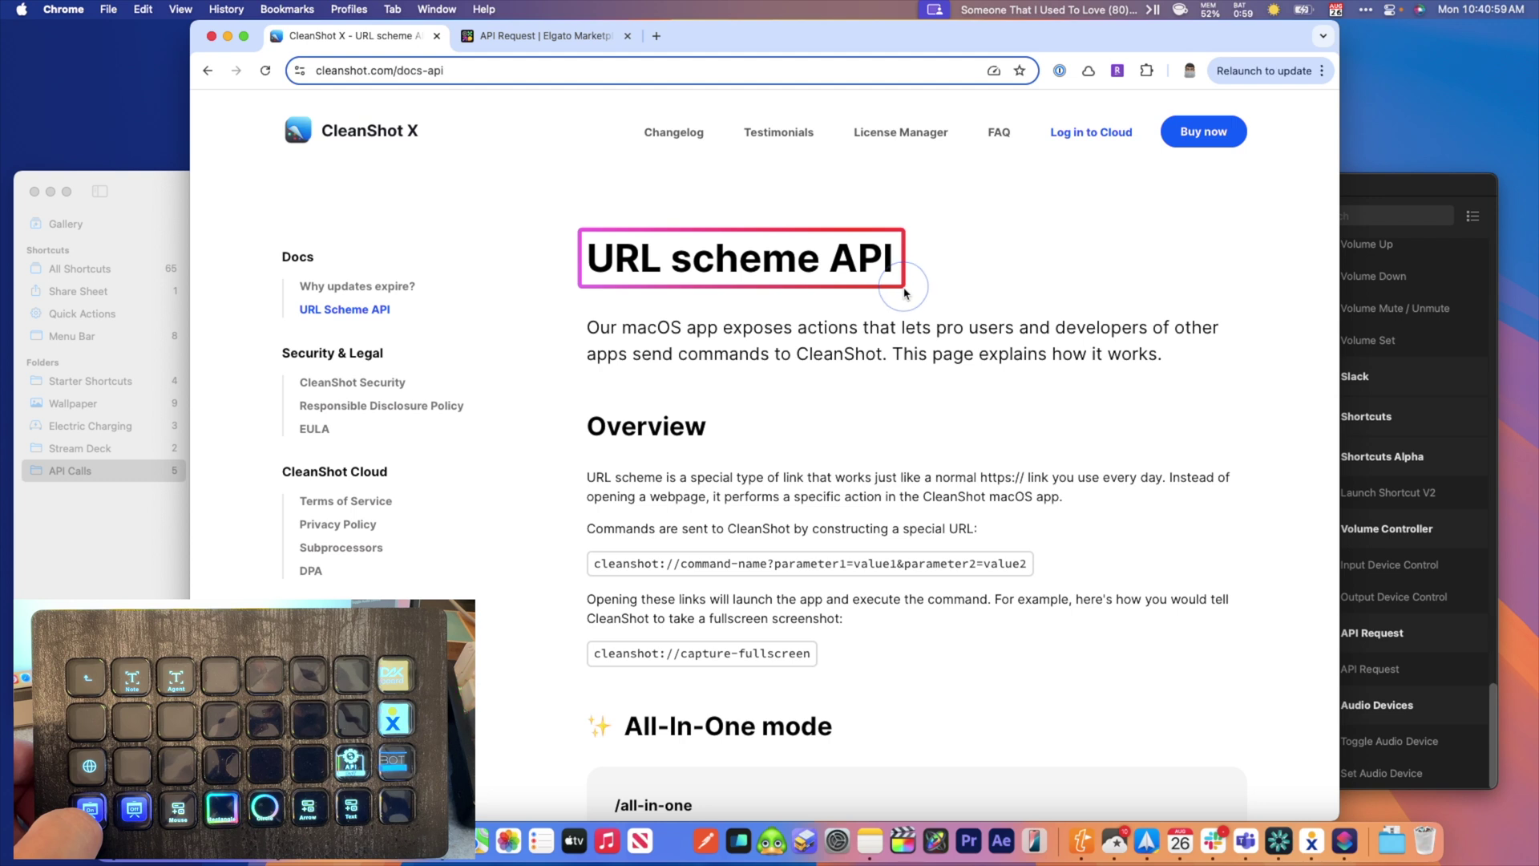
mouse_move(586, 547)
left_mouse_down()
mouse_move(1044, 586)
mouse_move(670, 586)
mouse_move(704, 587)
mouse_move(686, 587)
left_mouse_up()
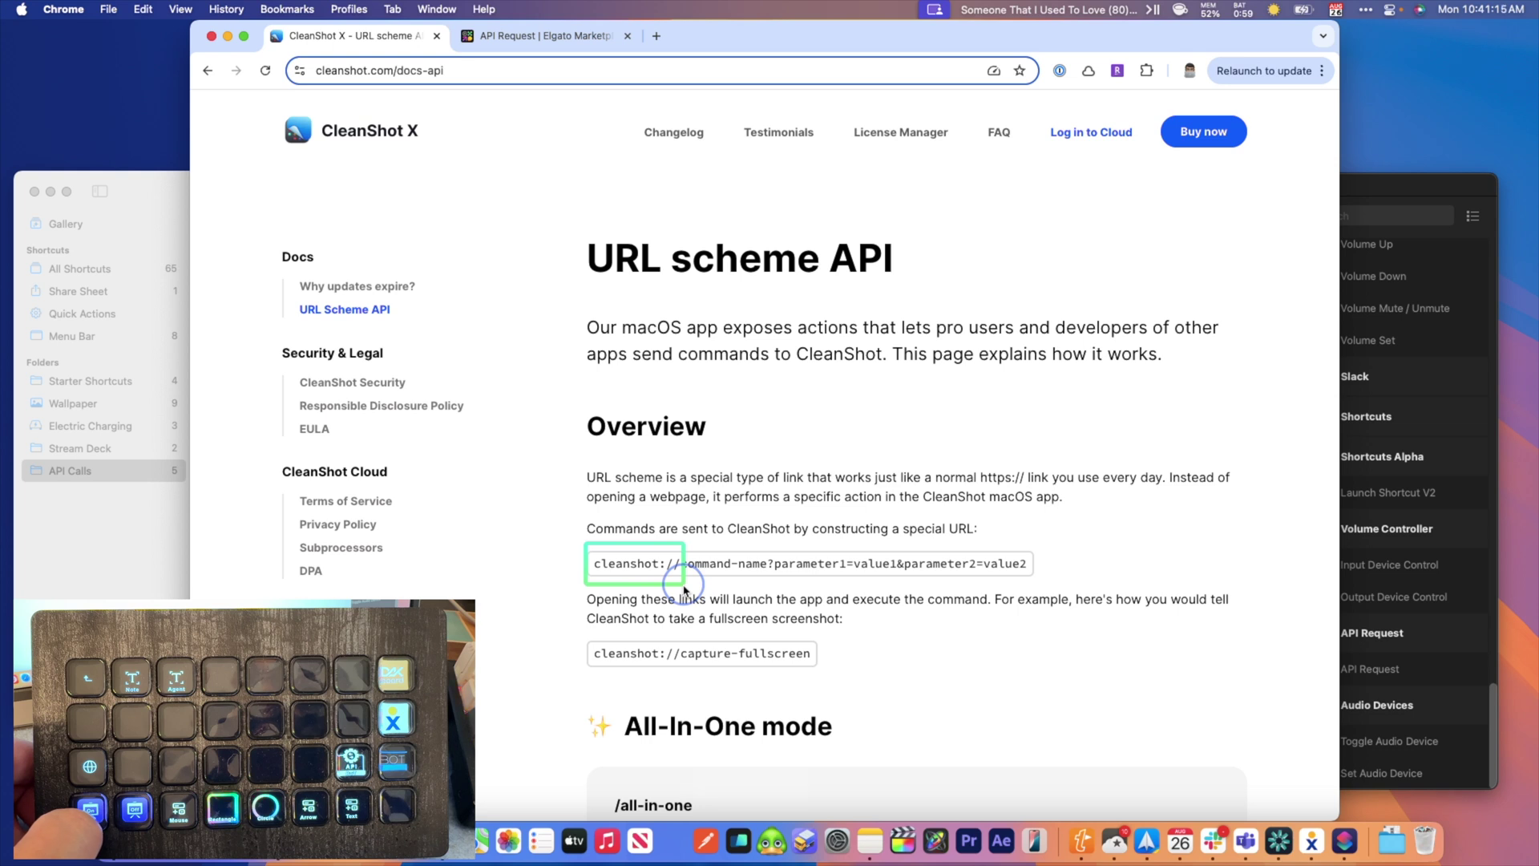
left_click_drag(685, 589, 936, 588)
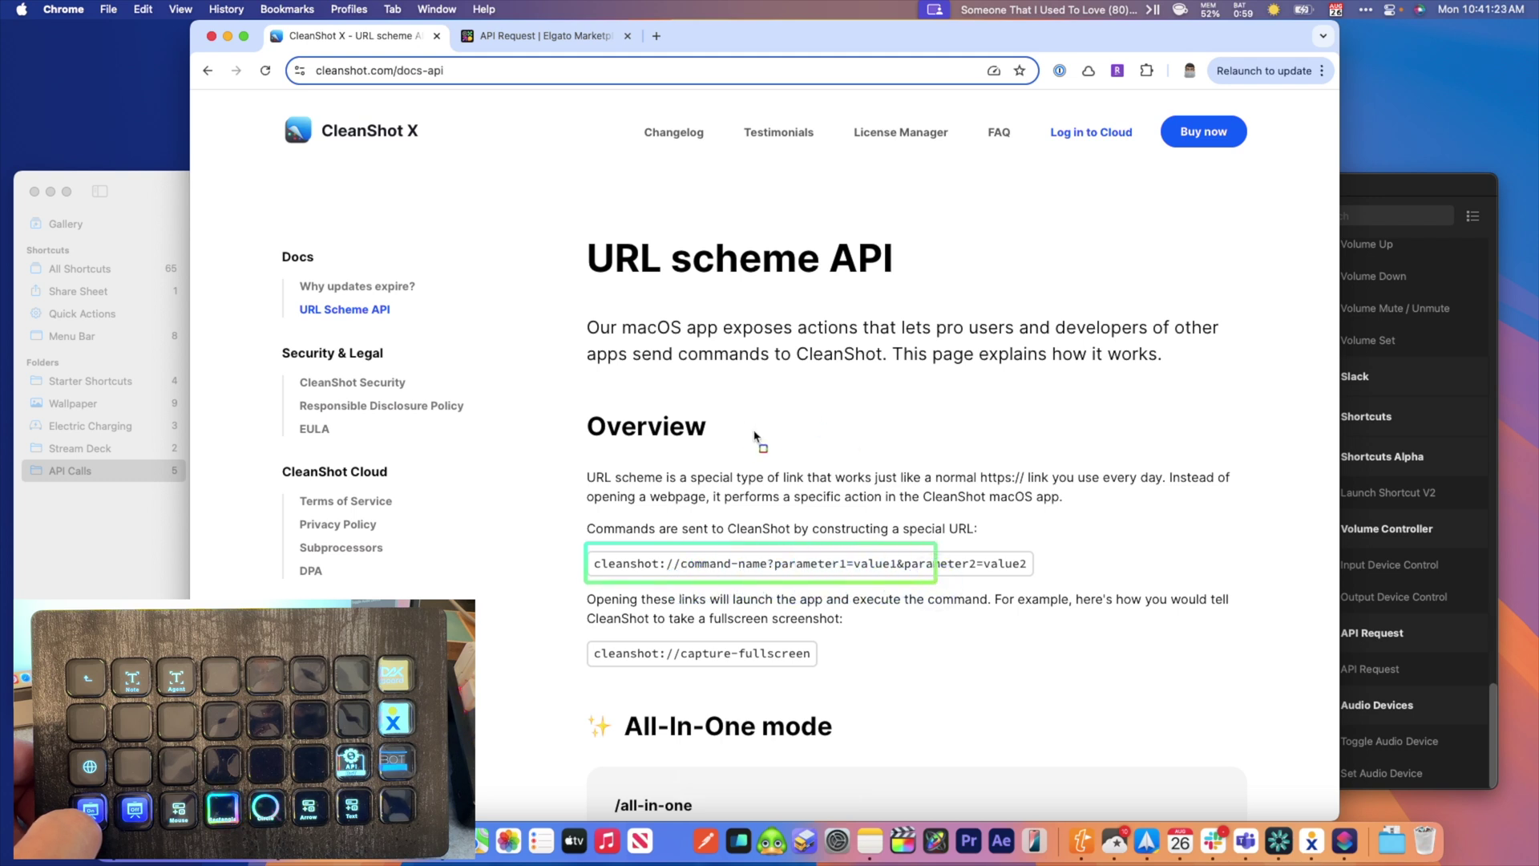
- Scroll down the docs to the Screenshots /capture-area command section
scroll(766, 435, "down", 1)
scroll(766, 436, "down", 5)
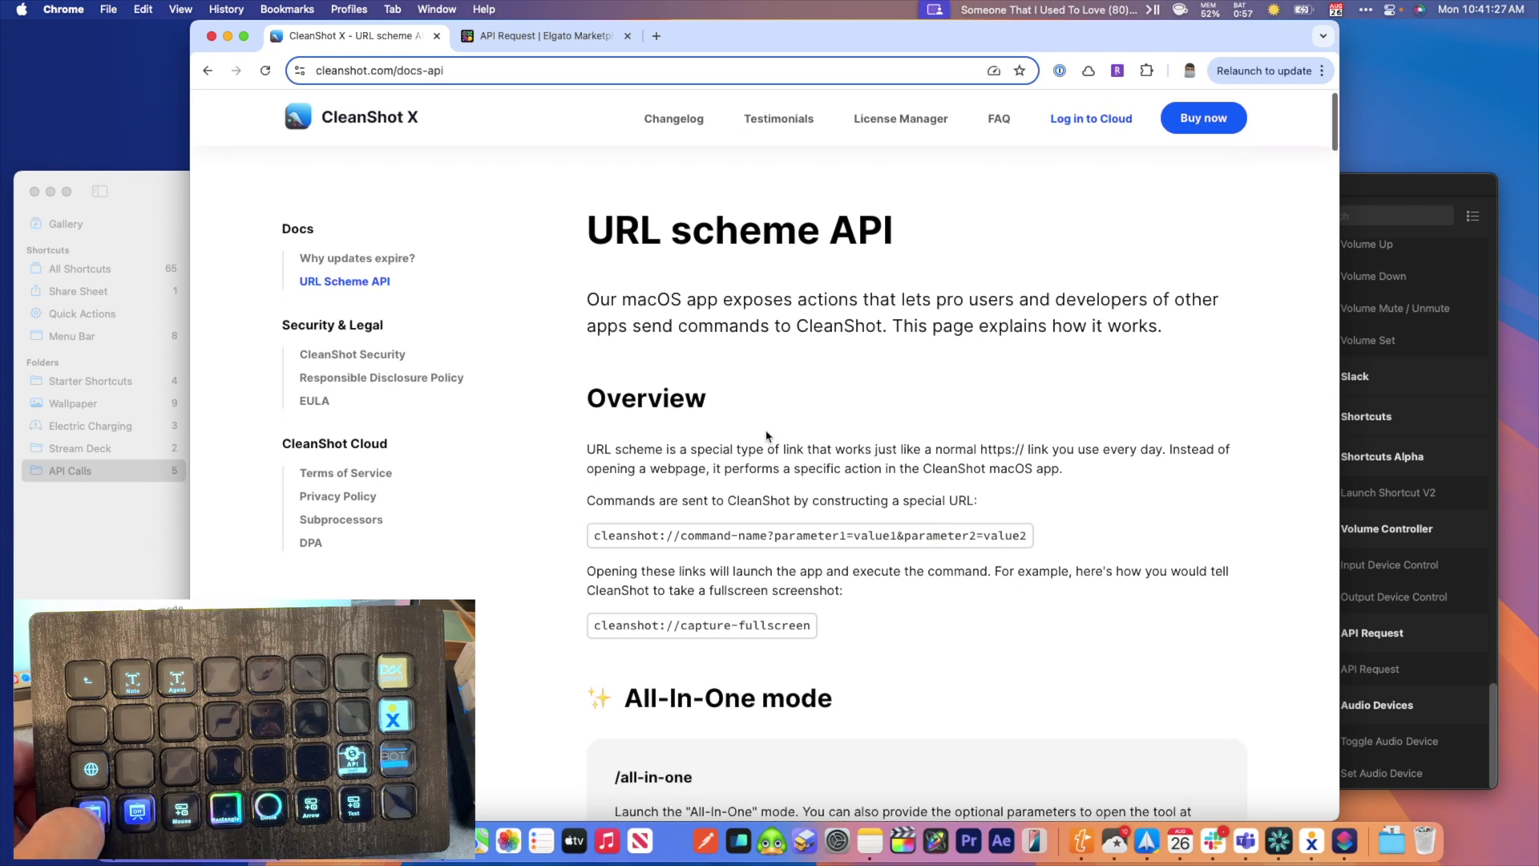
scroll(766, 435, "down", 5)
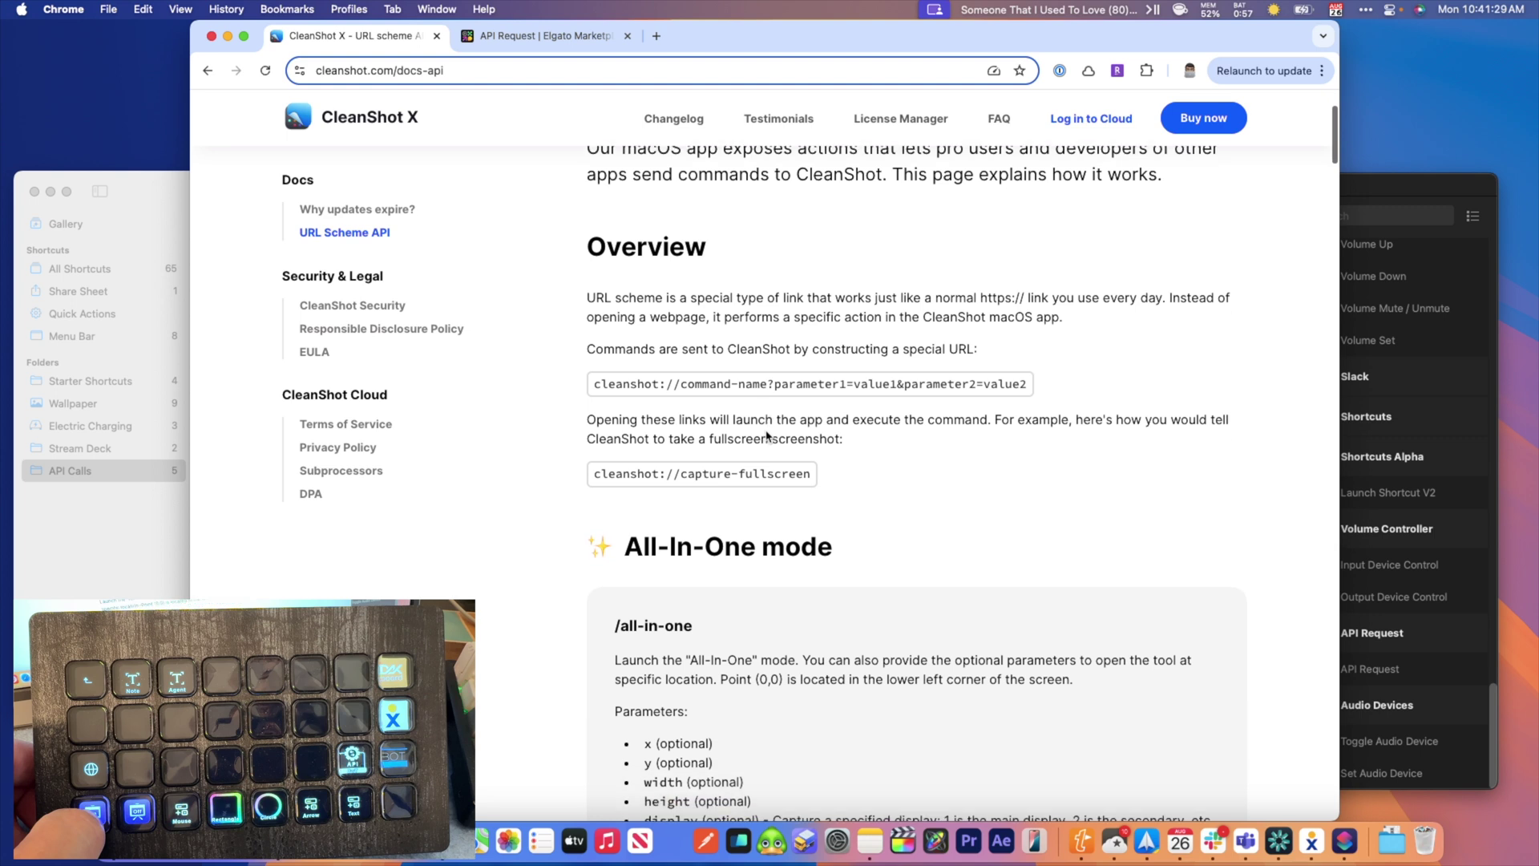
scroll(895, 478, "down", 2)
scroll(895, 479, "down", 5)
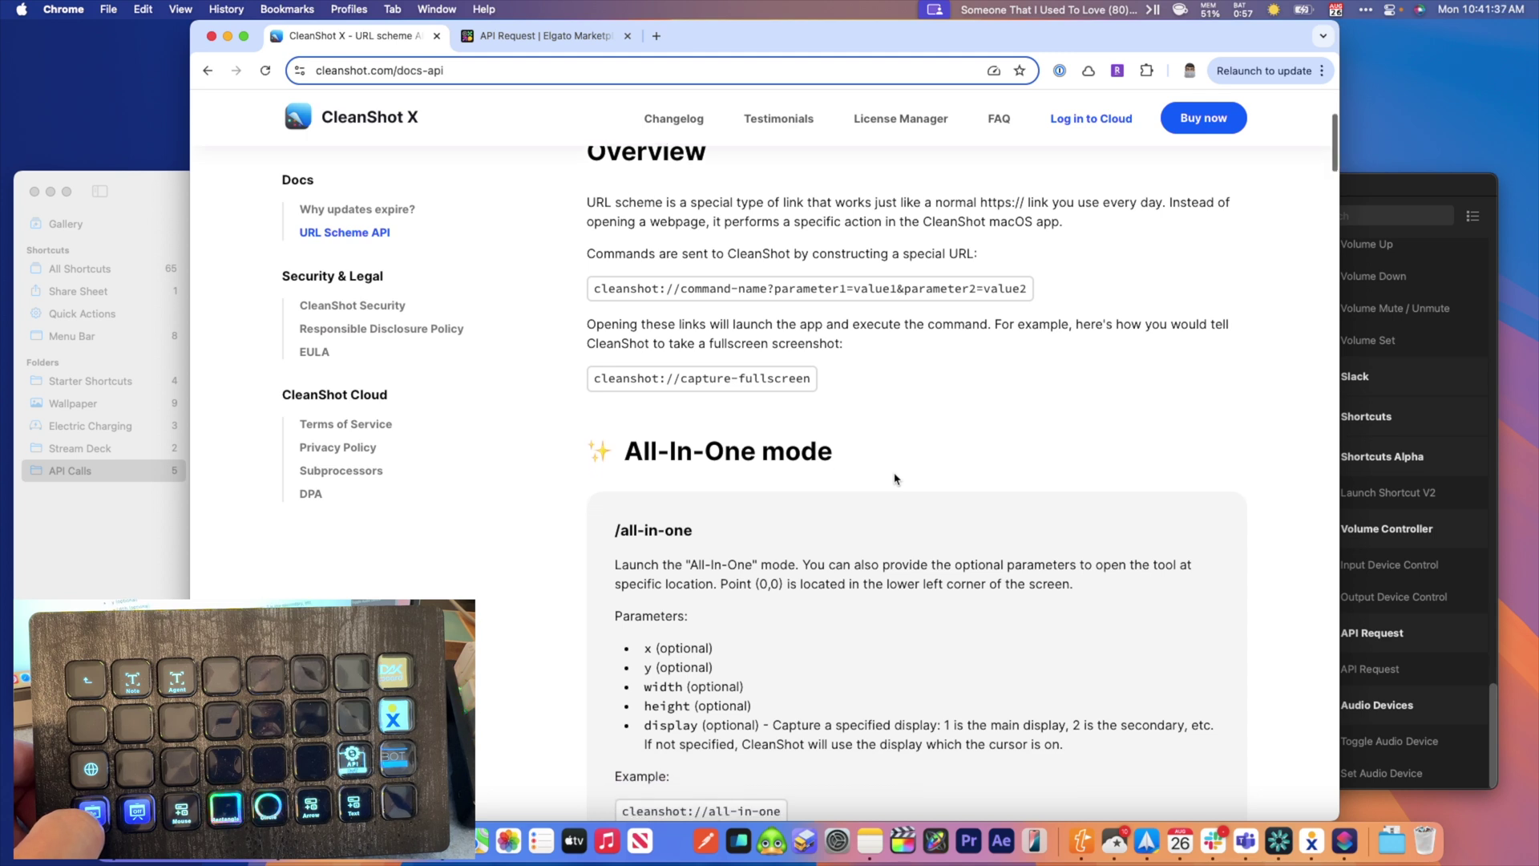
scroll(896, 479, "down", 8)
scroll(895, 478, "down", 1)
scroll(895, 479, "down", 10)
scroll(895, 479, "down", 1)
- Bring Stream Deck forward, mark the globe key, and show its cleanshot://capture-fullscreen Website action
left_click(1428, 188)
left_click_drag(899, 404, 922, 427)
key("cmd+shift+a")
key("Escape")
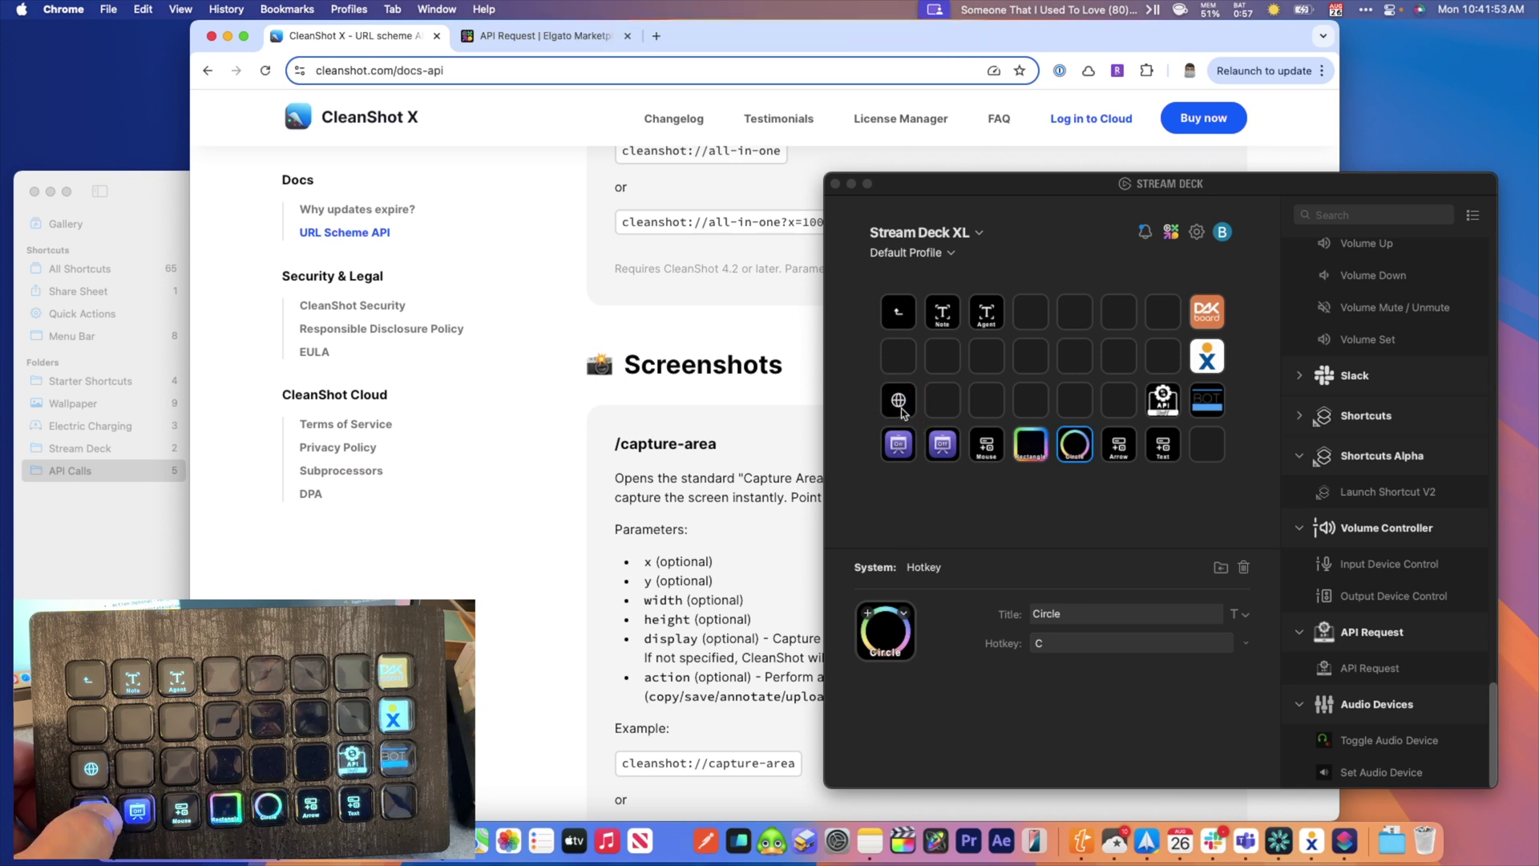
left_click(902, 413)
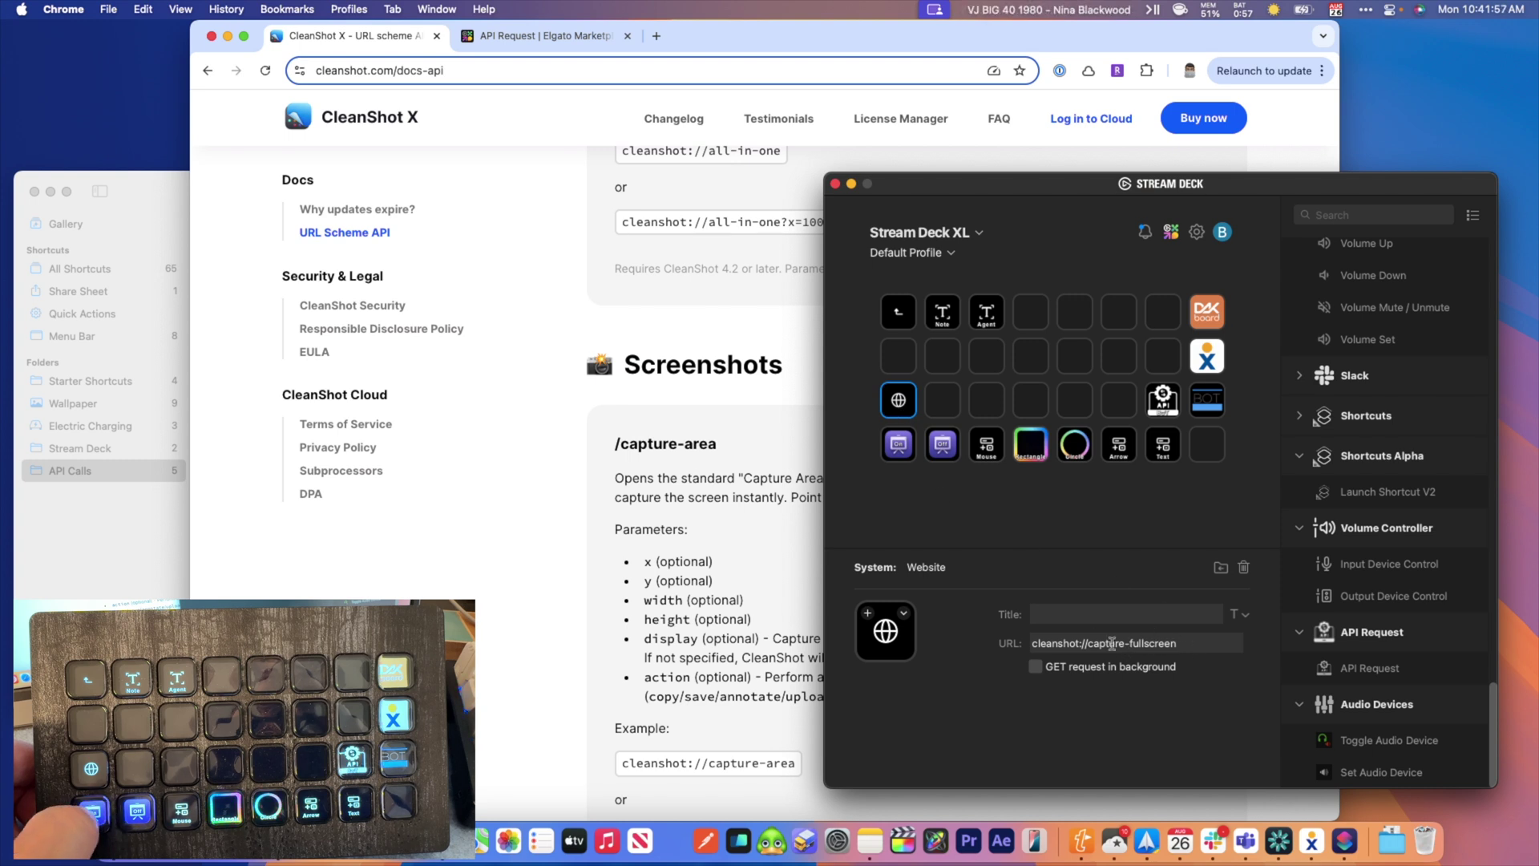
- Search actions for 'web' and place a Website action on the key beside the globe key
scroll(1380, 368, "up", 5)
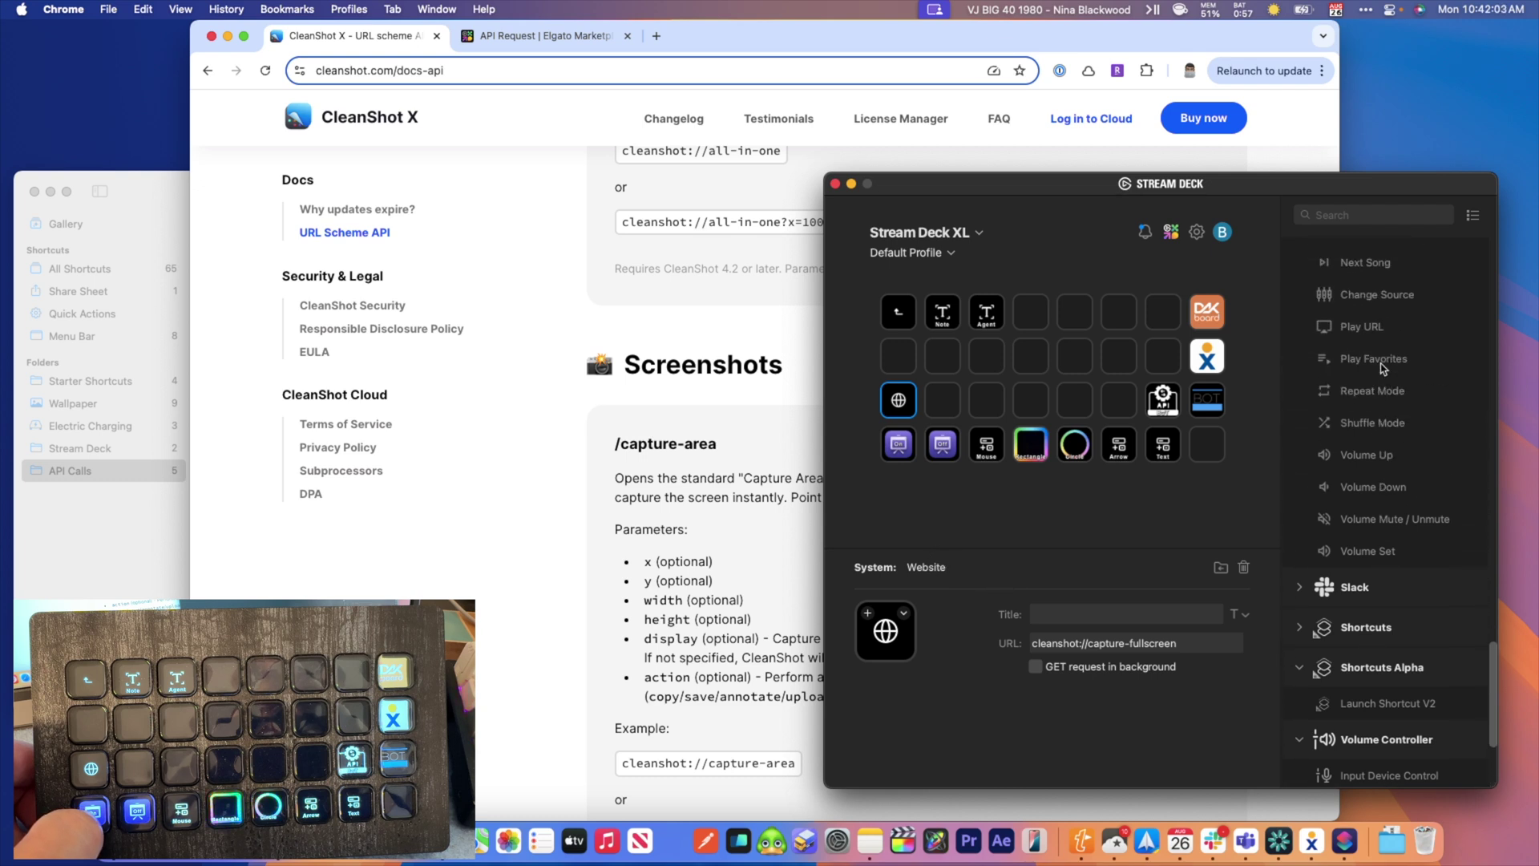
scroll(1380, 369, "up", 6)
scroll(1380, 368, "up", 6)
type("web")
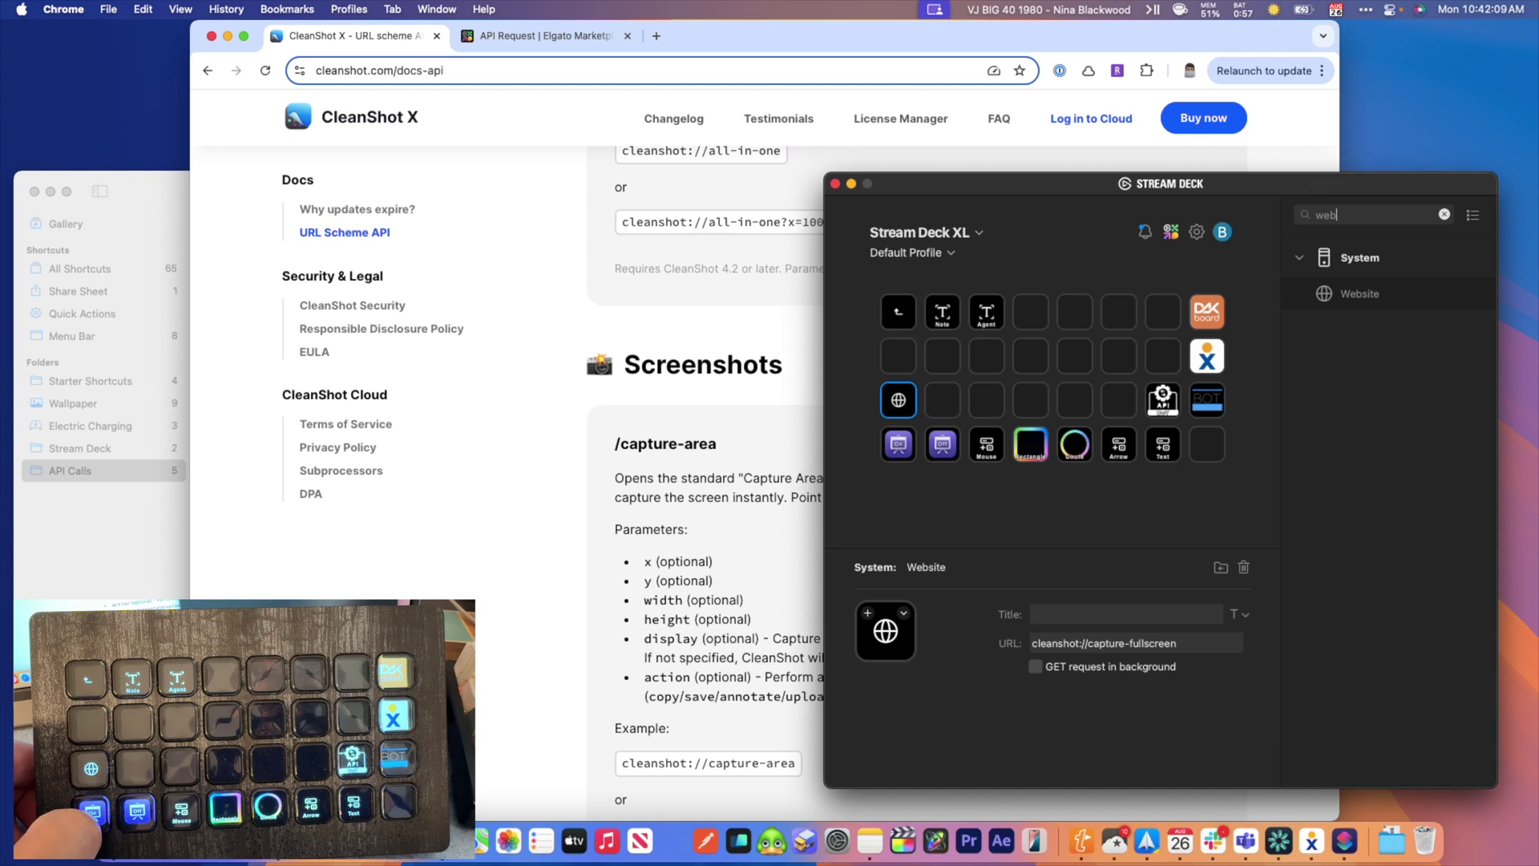
left_click_drag(1367, 295, 949, 417)
mouse_move(988, 631)
left_mouse_down()
mouse_move(1257, 649)
mouse_move(1249, 663)
left_mouse_up()
- Copy the full cleanshot://capture-area example URL from the docs into the new key's URL field
scroll(593, 532, "down", 1)
scroll(593, 532, "down", 6)
left_click(593, 532)
scroll(782, 575, "down", 3)
left_click_drag(620, 529, 1114, 533)
key("super+c")
left_click(1377, 180)
key("super+v")
- Back in the CleanShot docs, highlight the start of the capture-area example URL
left_click(591, 597)
left_click(641, 535)
left_click_drag(642, 536, 947, 549)
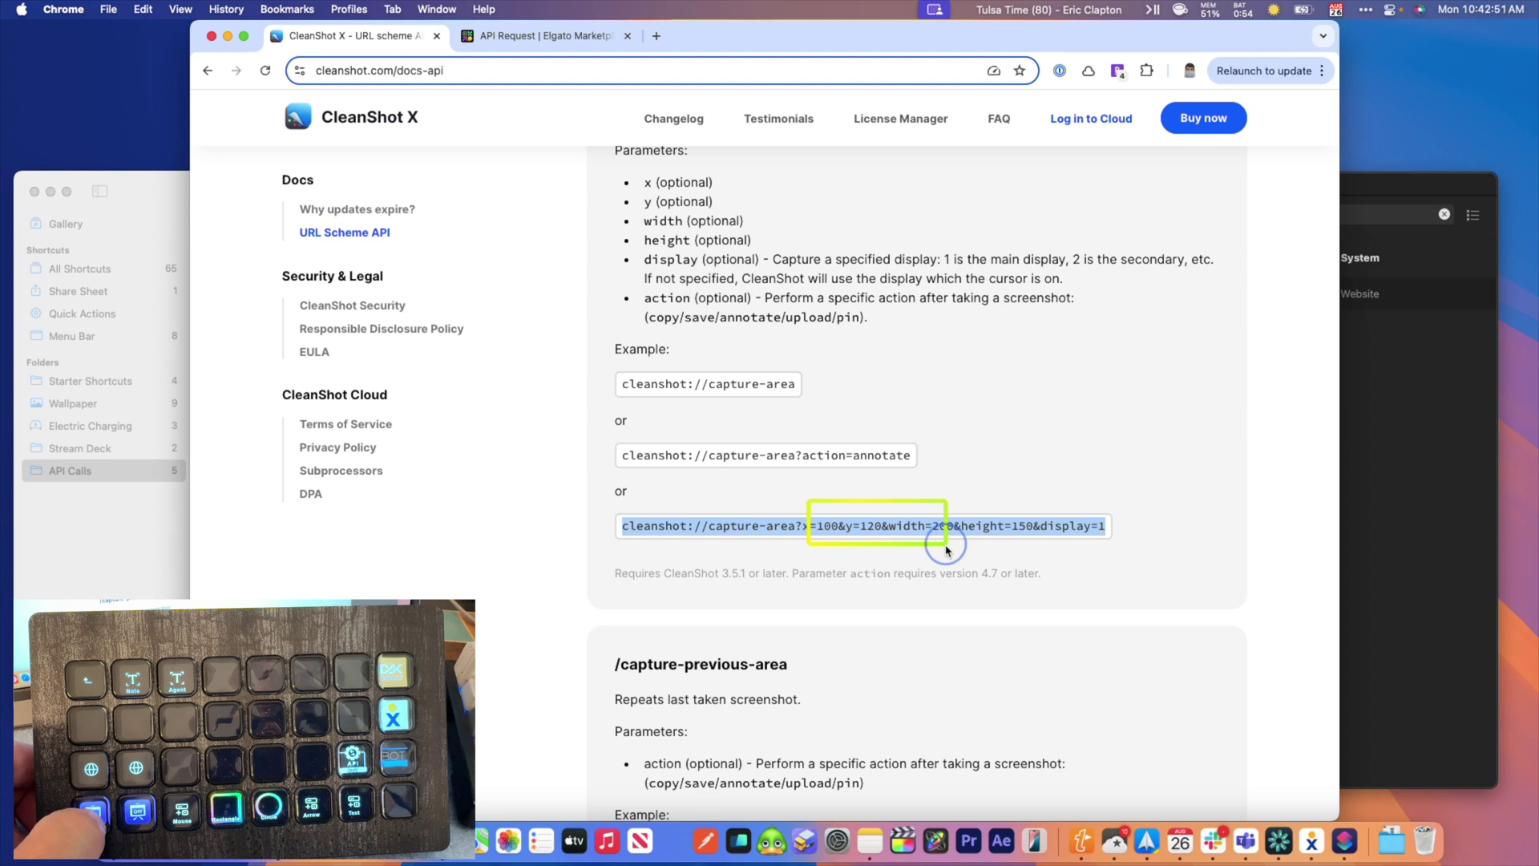
- Highlight the x, y, width and height values and box the Parameters list and first example
mouse_move(947, 550)
left_mouse_down()
mouse_move(1110, 563)
mouse_move(1086, 554)
left_mouse_up()
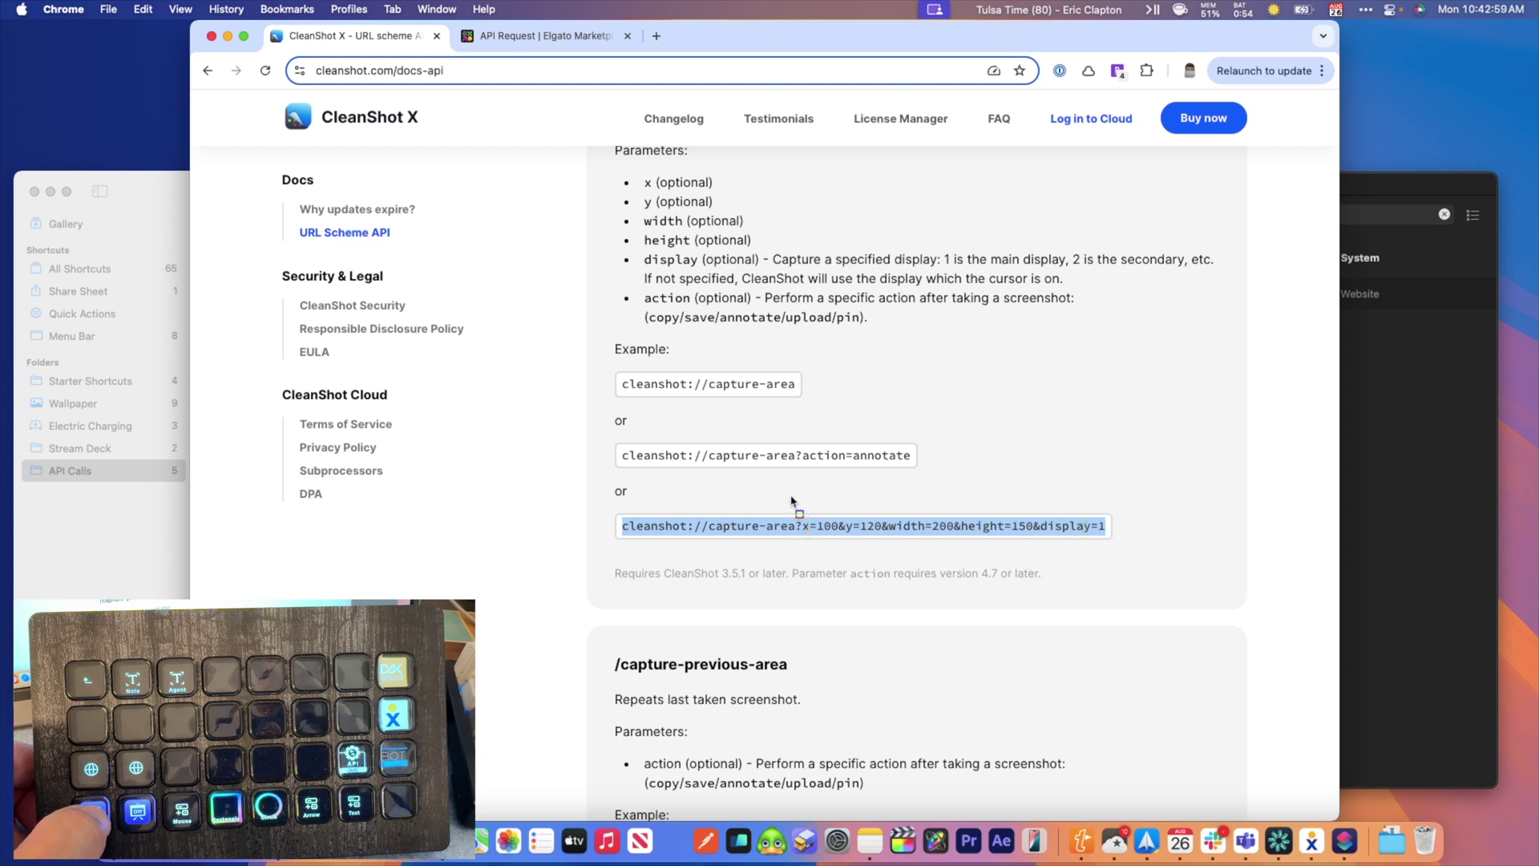
mouse_move(598, 150)
left_mouse_down()
mouse_move(930, 303)
mouse_move(1224, 345)
left_mouse_up()
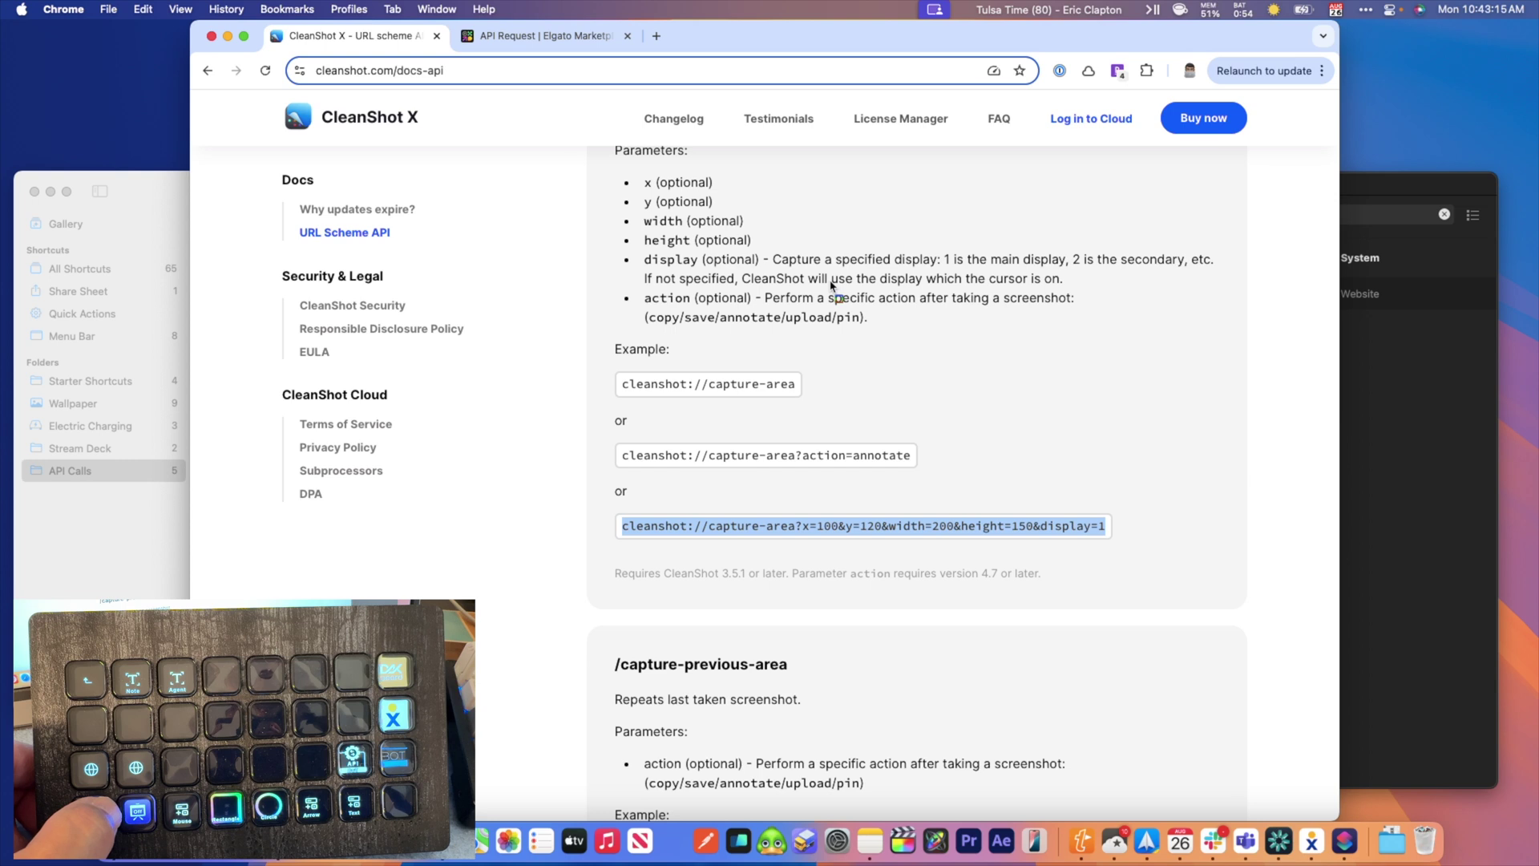
left_click_drag(613, 174, 1207, 359)
left_click_drag(611, 371, 817, 409)
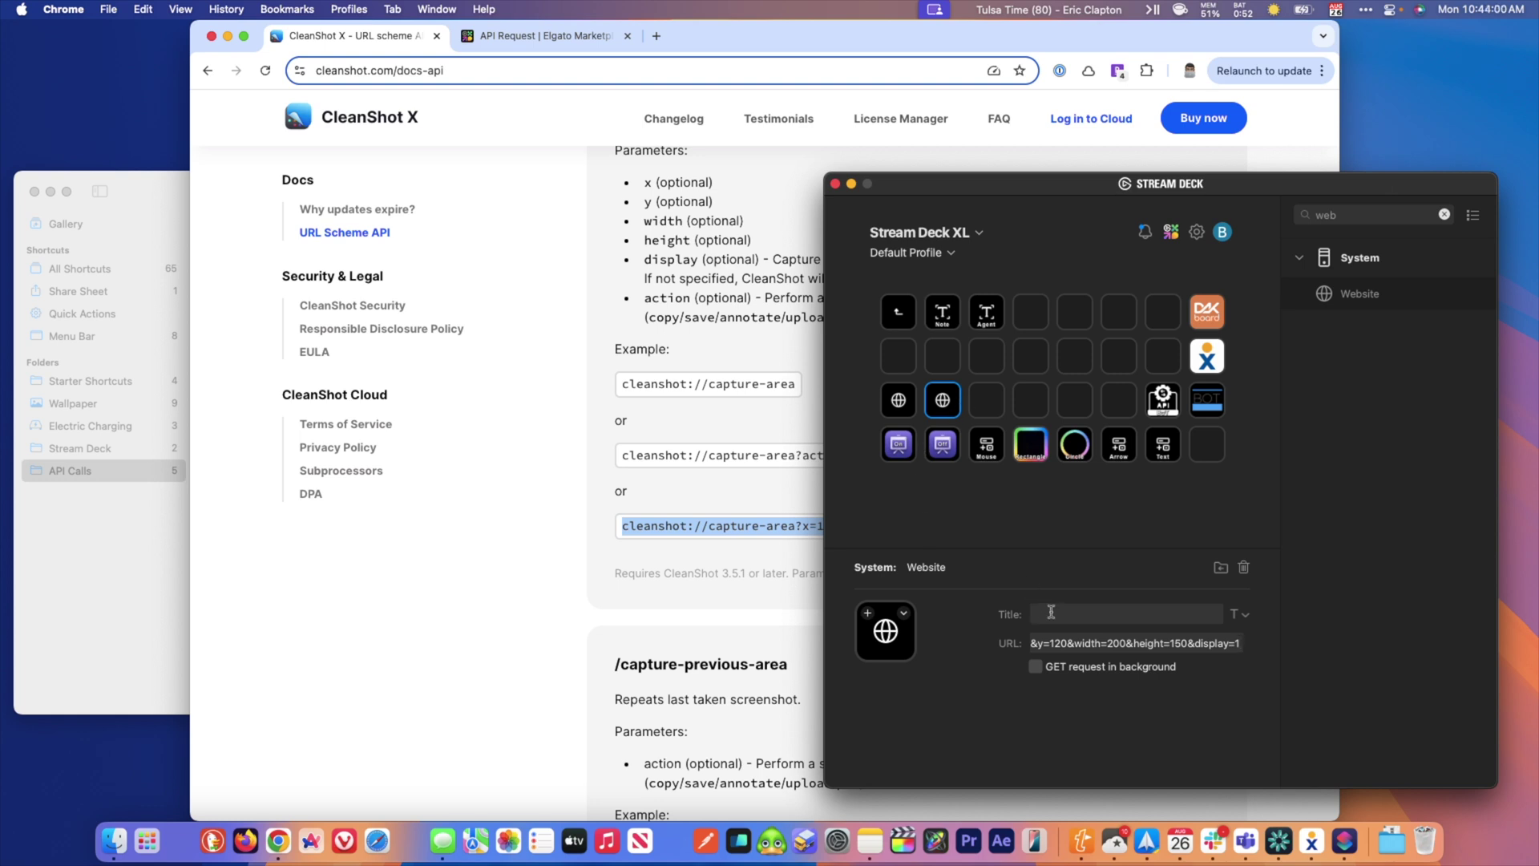
- Show the new key's icon options and outline the bottom row of keys in red
left_click(905, 617)
mouse_move(876, 419)
left_mouse_down()
mouse_move(1247, 488)
mouse_move(974, 479)
mouse_move(1072, 491)
left_mouse_up()
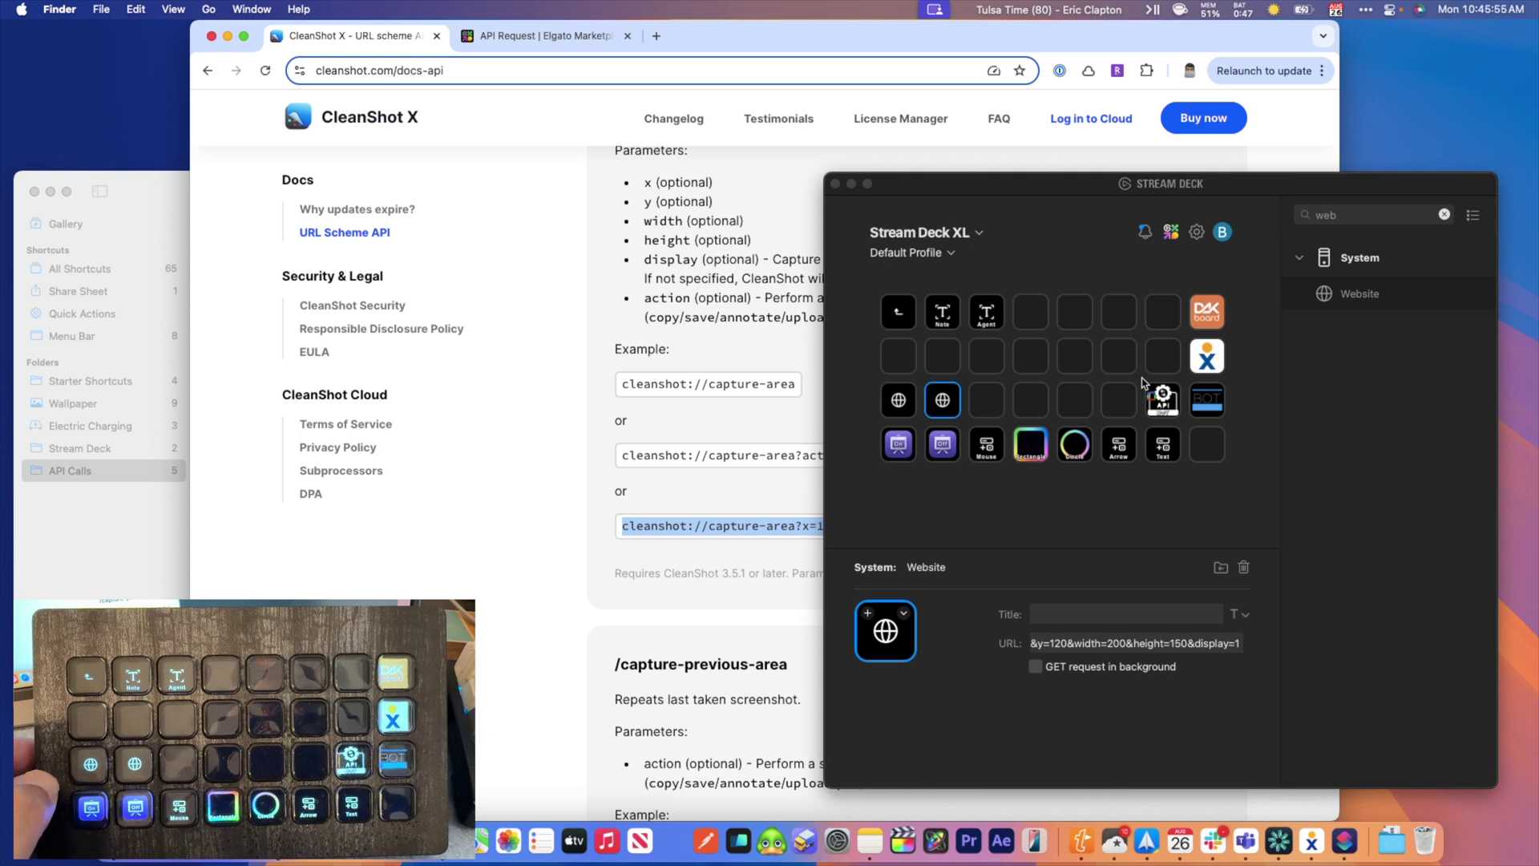
- Mark the API and BoT keys, then show the API Request key's properties
left_click_drag(1161, 399, 1234, 429)
left_click(1163, 400)
- Show the API Request plugin's Elgato Marketplace page and outline its name and author
left_click(536, 36)
mouse_move(421, 171)
left_mouse_down()
mouse_move(776, 326)
mouse_move(805, 366)
left_mouse_up()
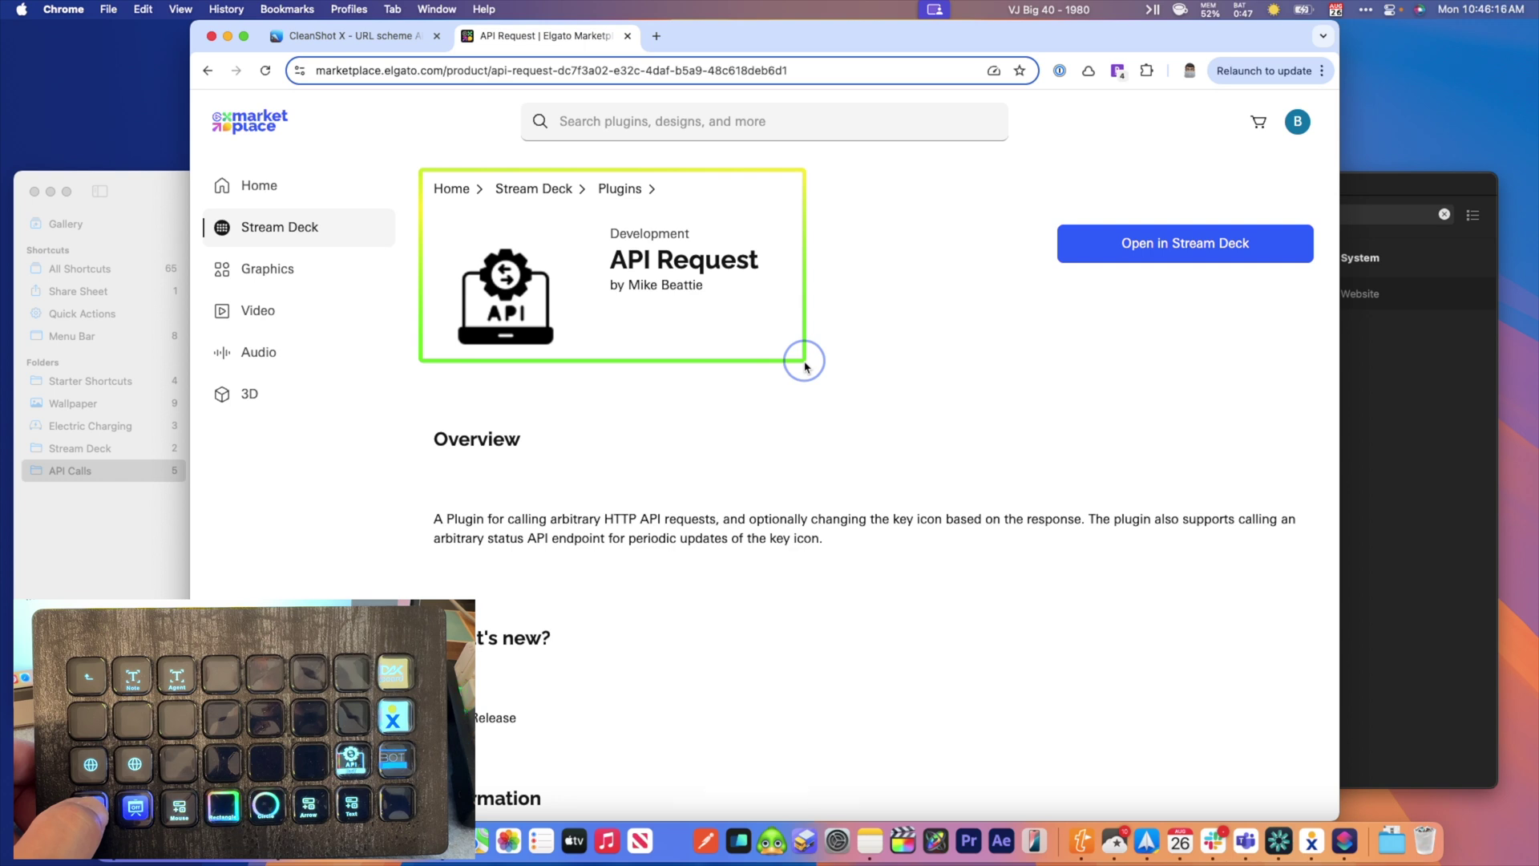
left_click_drag(805, 366, 805, 366)
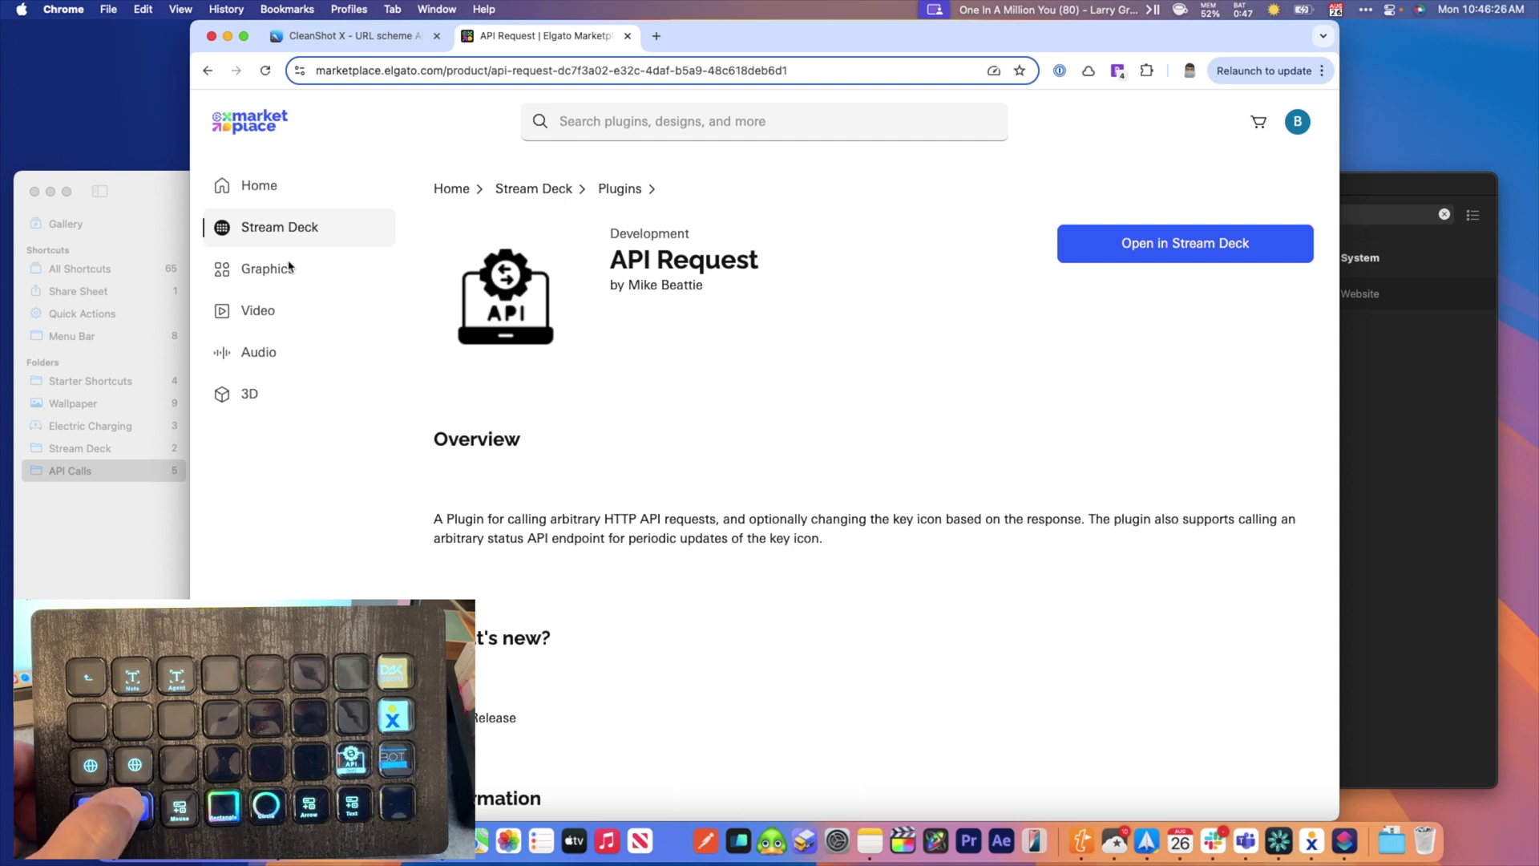
- Return to Stream Deck and outline the BoT key's DAKboard PUT request settings
left_click(1415, 180)
mouse_move(850, 557)
left_mouse_down()
mouse_move(1229, 690)
mouse_move(1265, 716)
mouse_move(1269, 774)
left_mouse_up()
left_click_drag(1268, 774, 1266, 738)
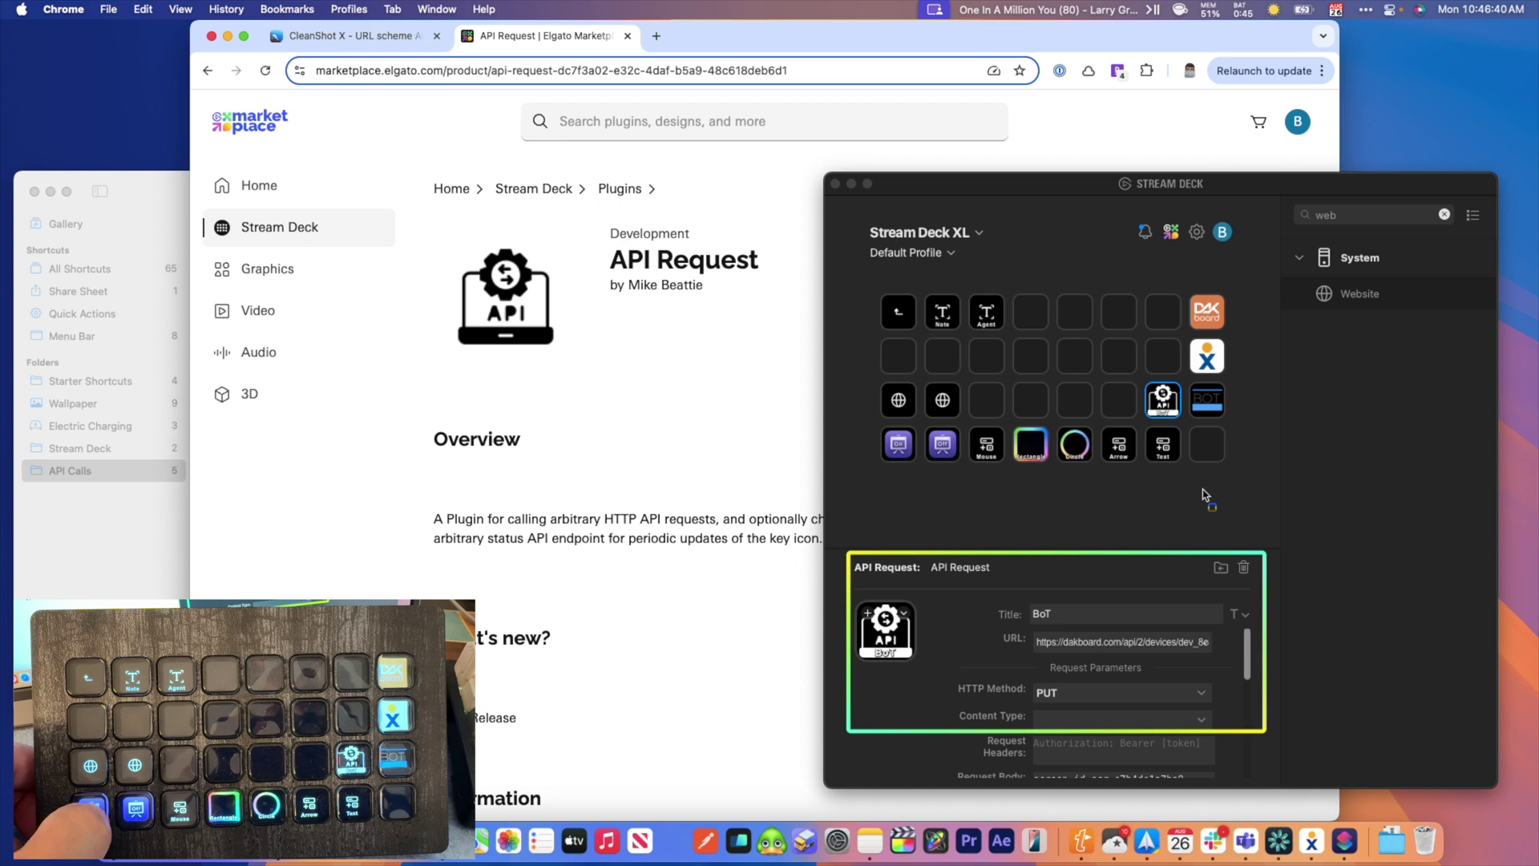
- Show the BoT DAKboard key's settings and outline its Launch Shortcut V2 action name
left_click(1205, 401)
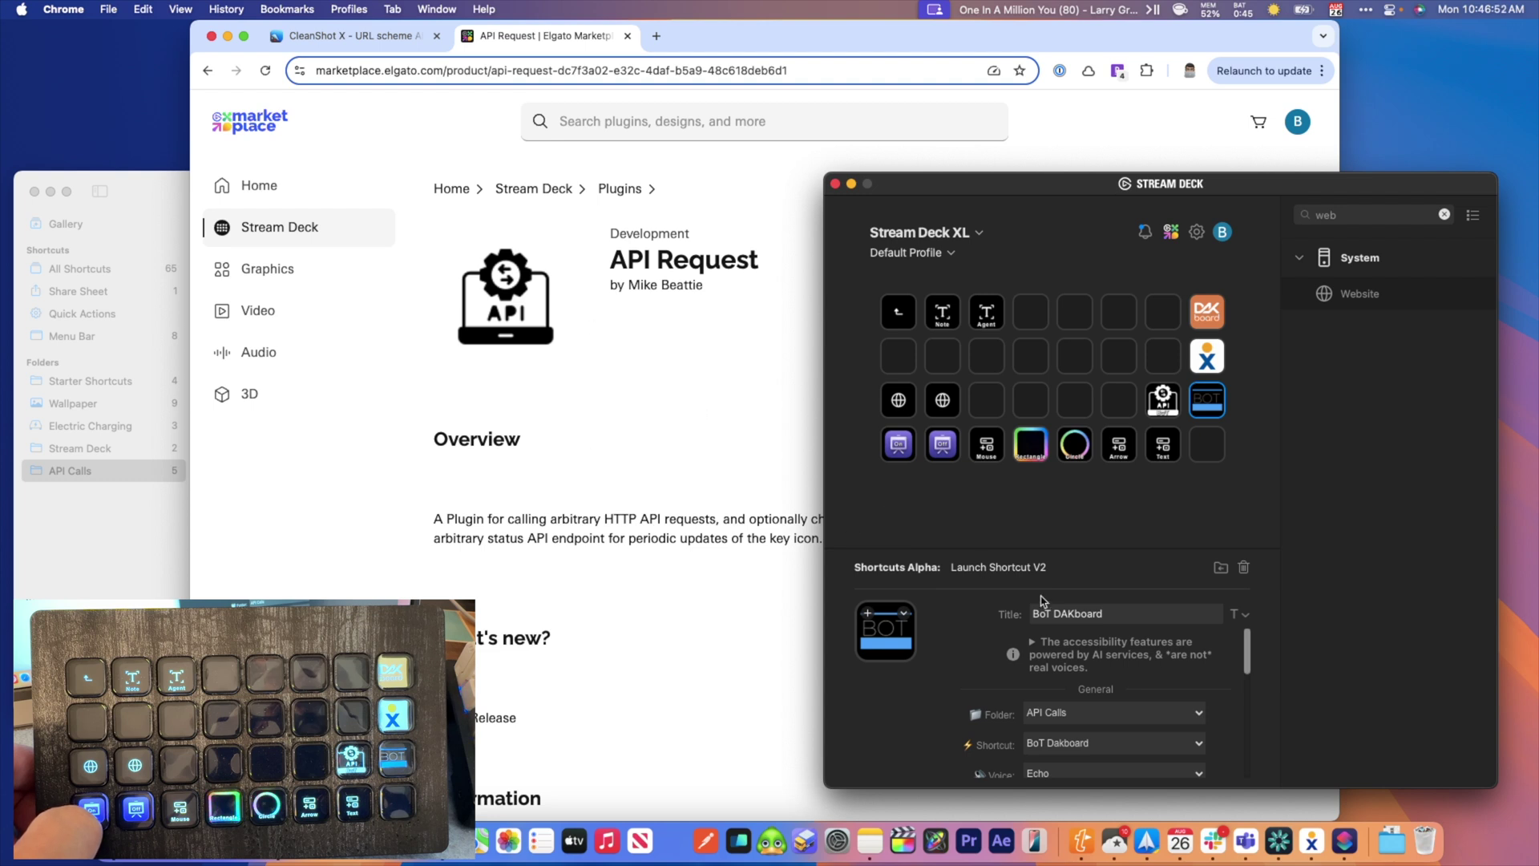
mouse_move(847, 549)
left_mouse_down()
mouse_move(1088, 579)
mouse_move(977, 603)
mouse_move(1070, 586)
left_mouse_up()
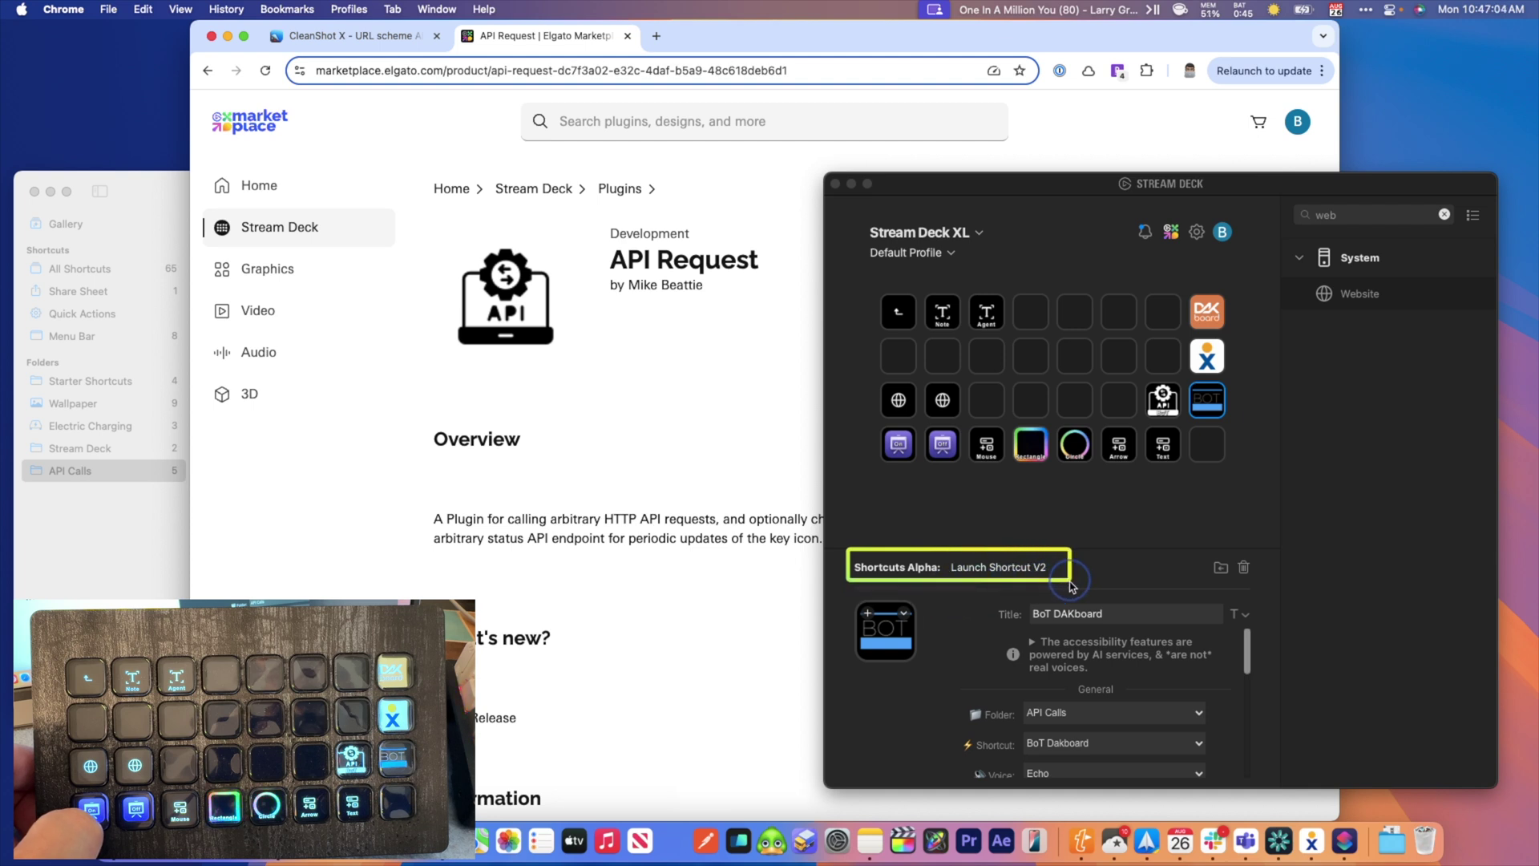
left_click_drag(1069, 586, 1061, 588)
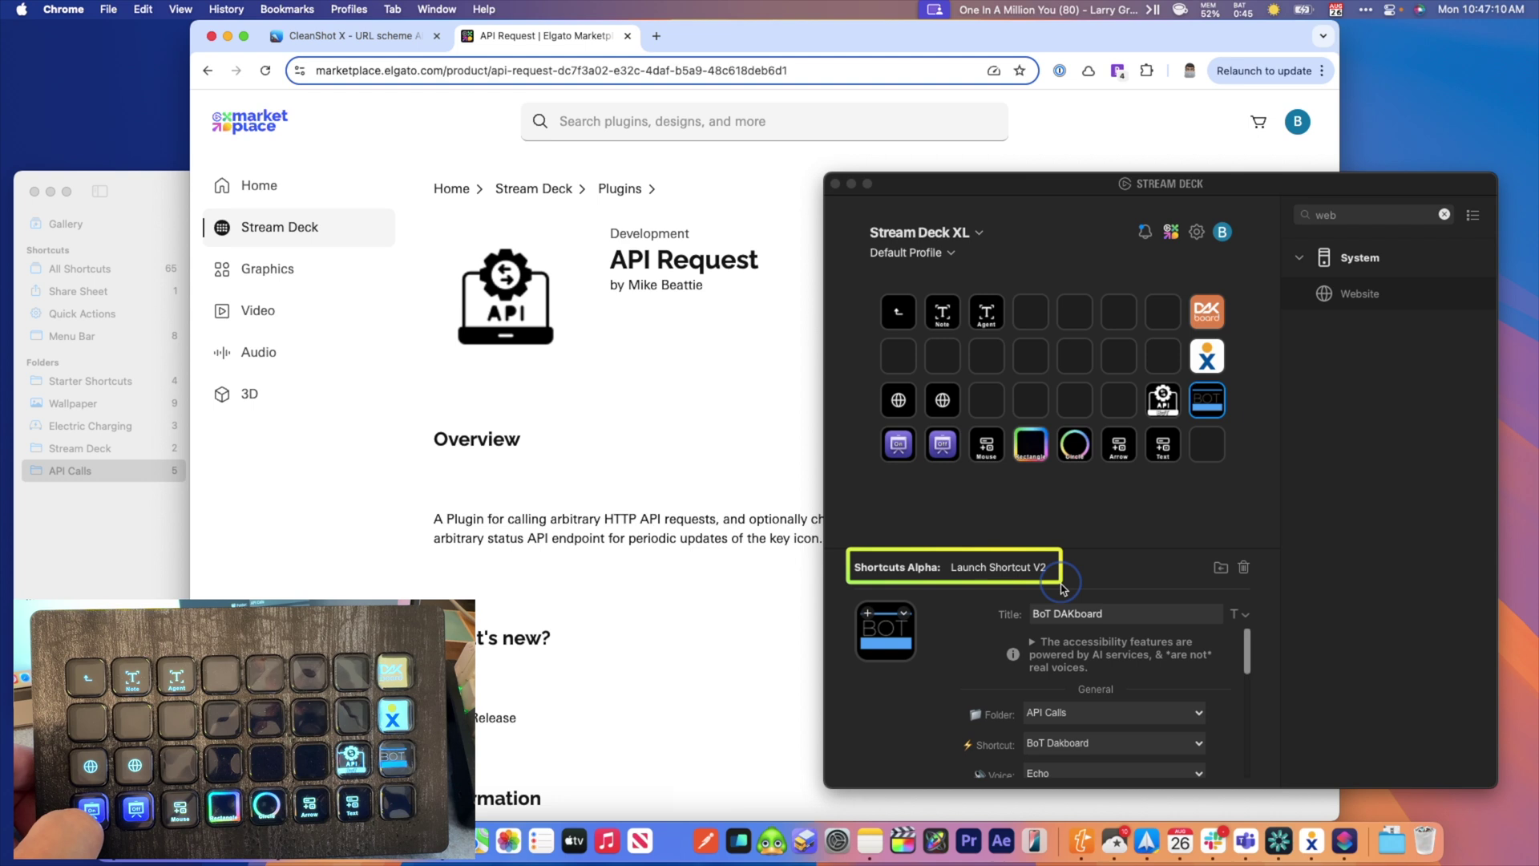
key("ctrl+shift+a")
key("Escape")
- Outline the API key in the grid, then bring the Shortcuts API Calls folder forward
left_click_drag(1214, 406, 1234, 417)
left_click(1147, 380)
left_click_drag(1146, 380, 1184, 429)
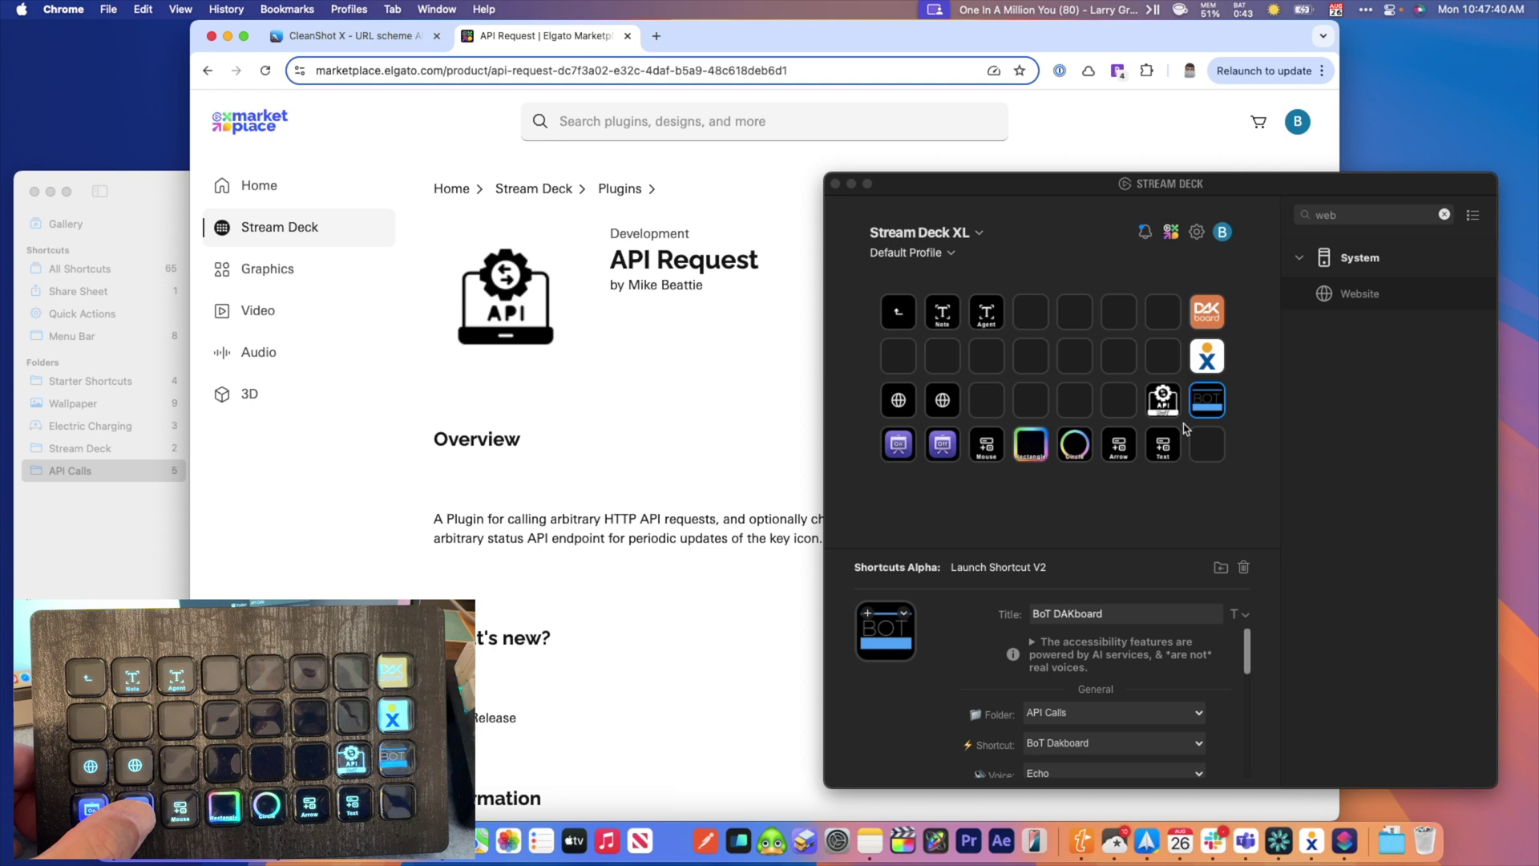
left_click(148, 191)
left_click_drag(1142, 280, 1243, 434)
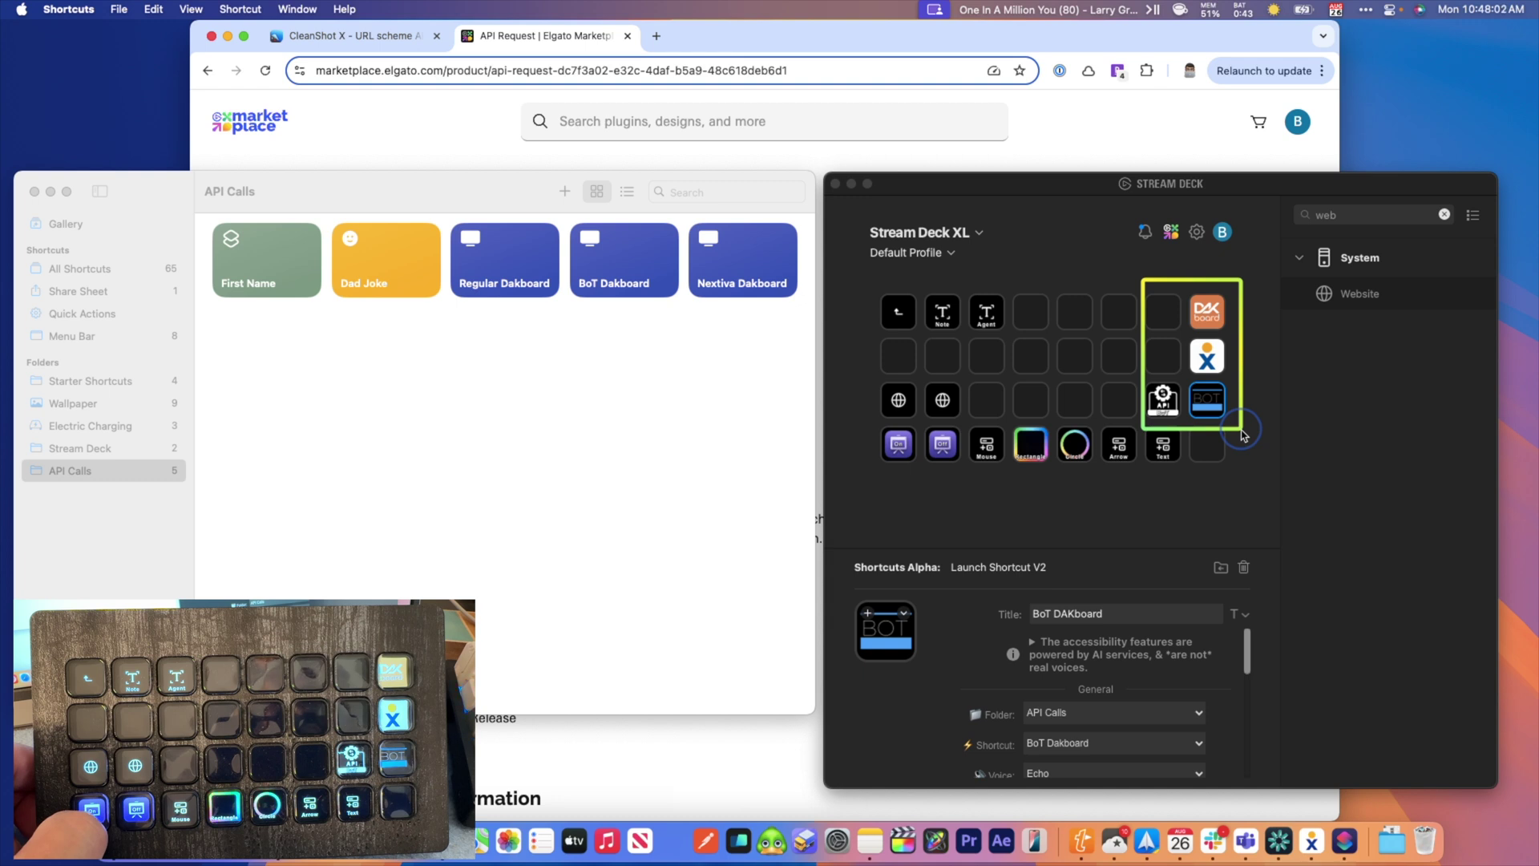
left_click_drag(1242, 434, 1242, 434)
mouse_move(1187, 291)
left_mouse_down()
mouse_move(1239, 371)
mouse_move(1231, 429)
left_mouse_up()
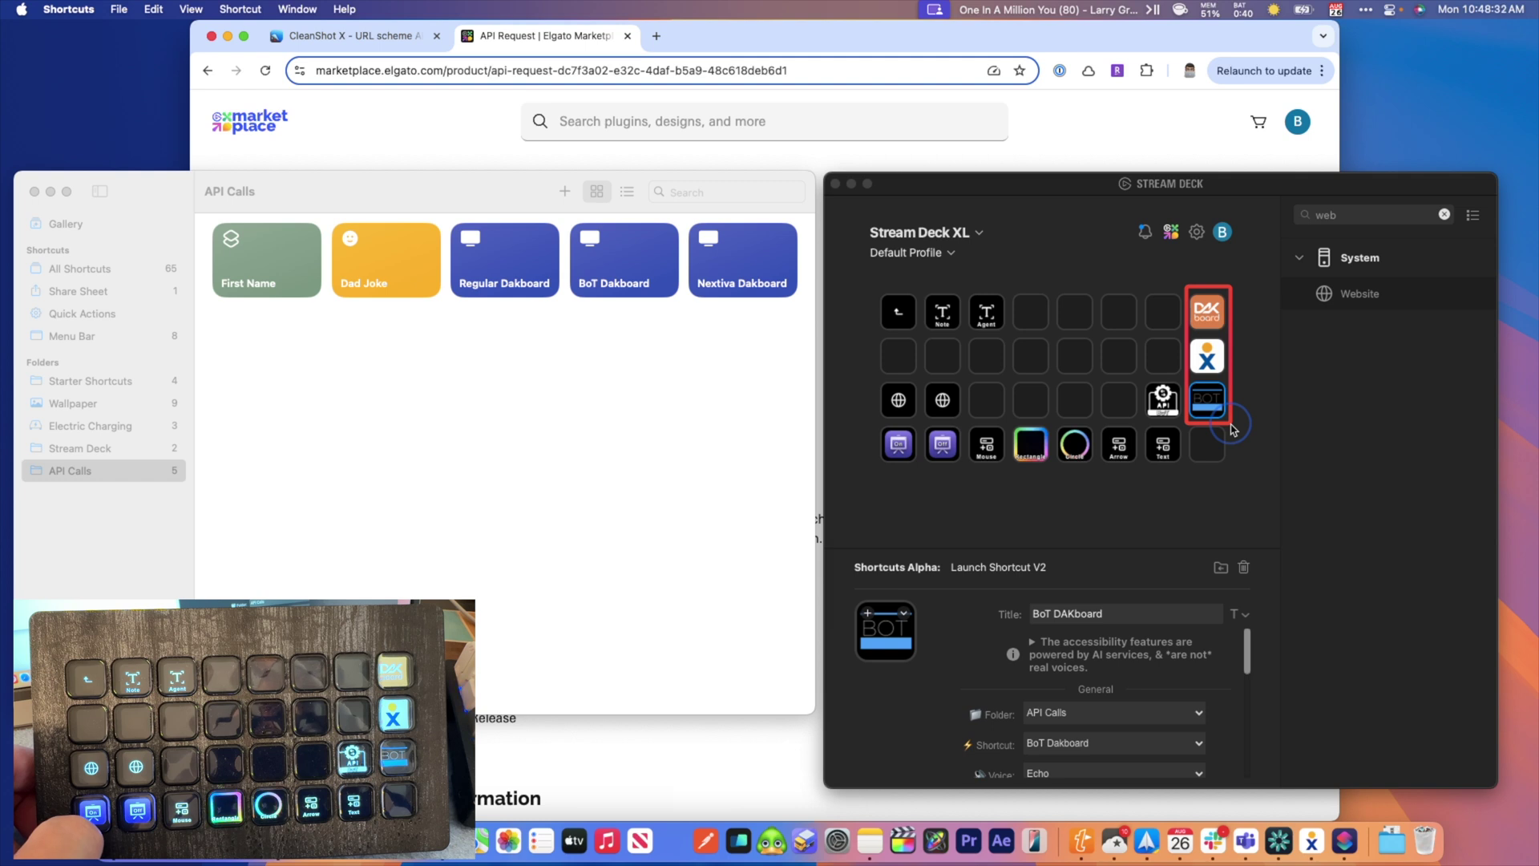
left_click_drag(1227, 337, 1232, 431)
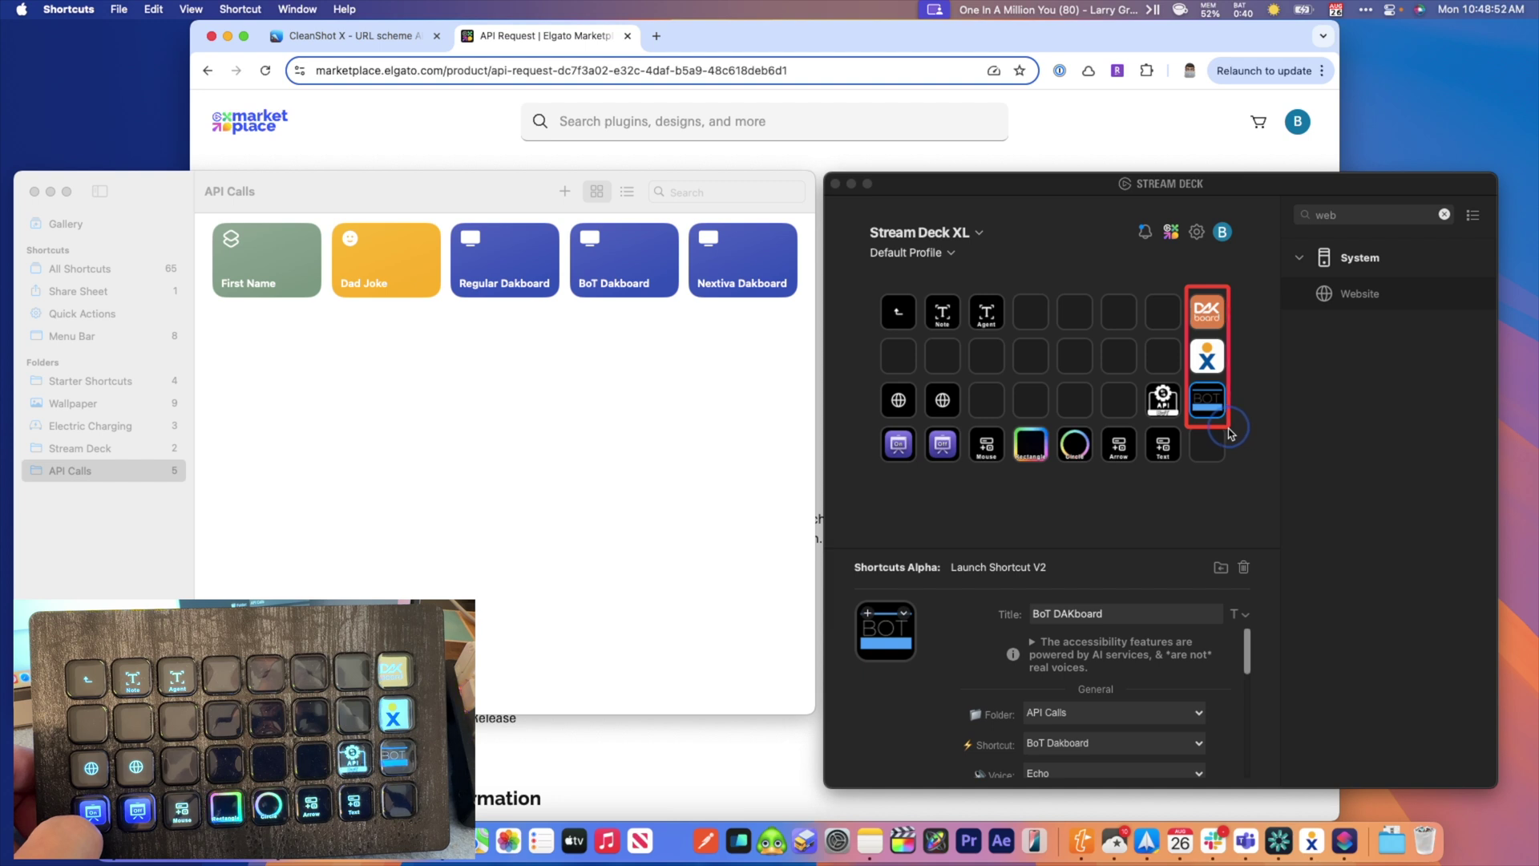
left_click(489, 190)
mouse_move(445, 217)
left_mouse_down()
mouse_move(574, 303)
mouse_move(805, 315)
left_mouse_up()
mouse_move(1186, 284)
left_mouse_down()
mouse_move(1233, 388)
mouse_move(1232, 428)
left_mouse_up()
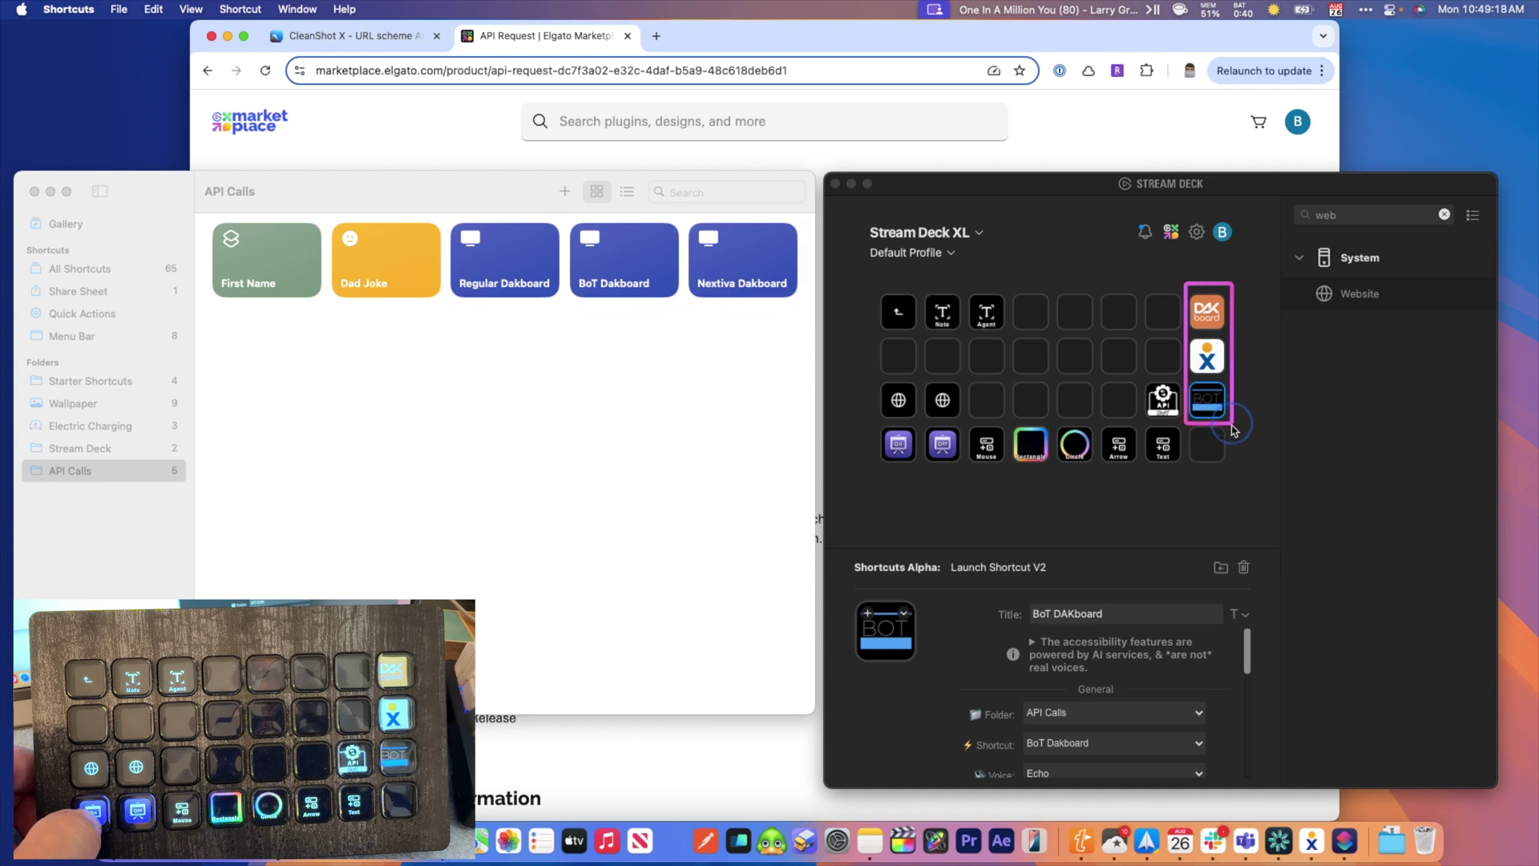
mouse_move(486, 255)
right_click(491, 258)
left_click(525, 282)
left_click(842, 237)
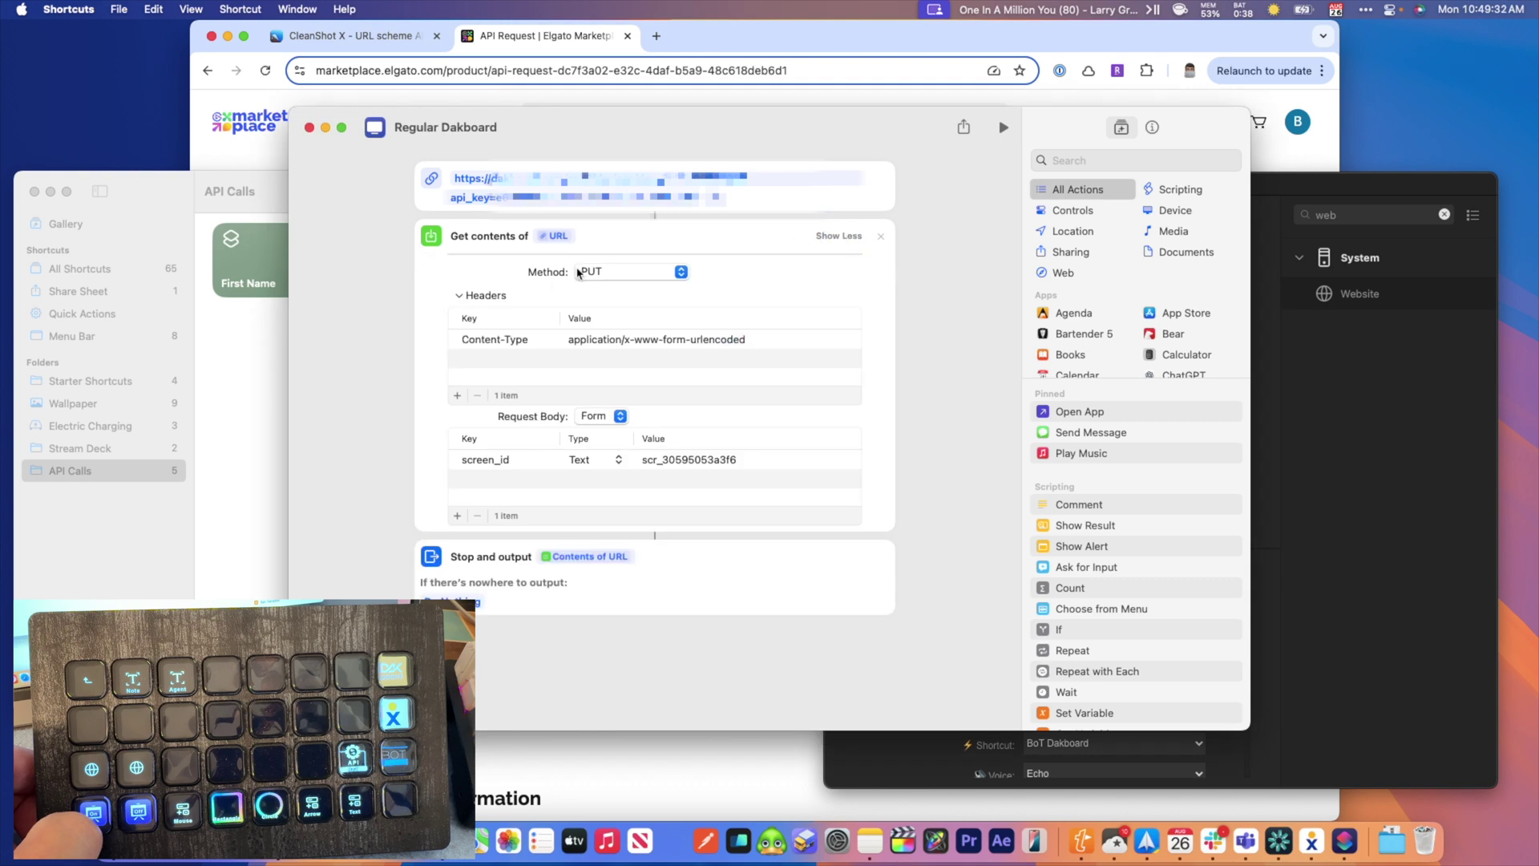
left_click_drag(446, 446, 528, 477)
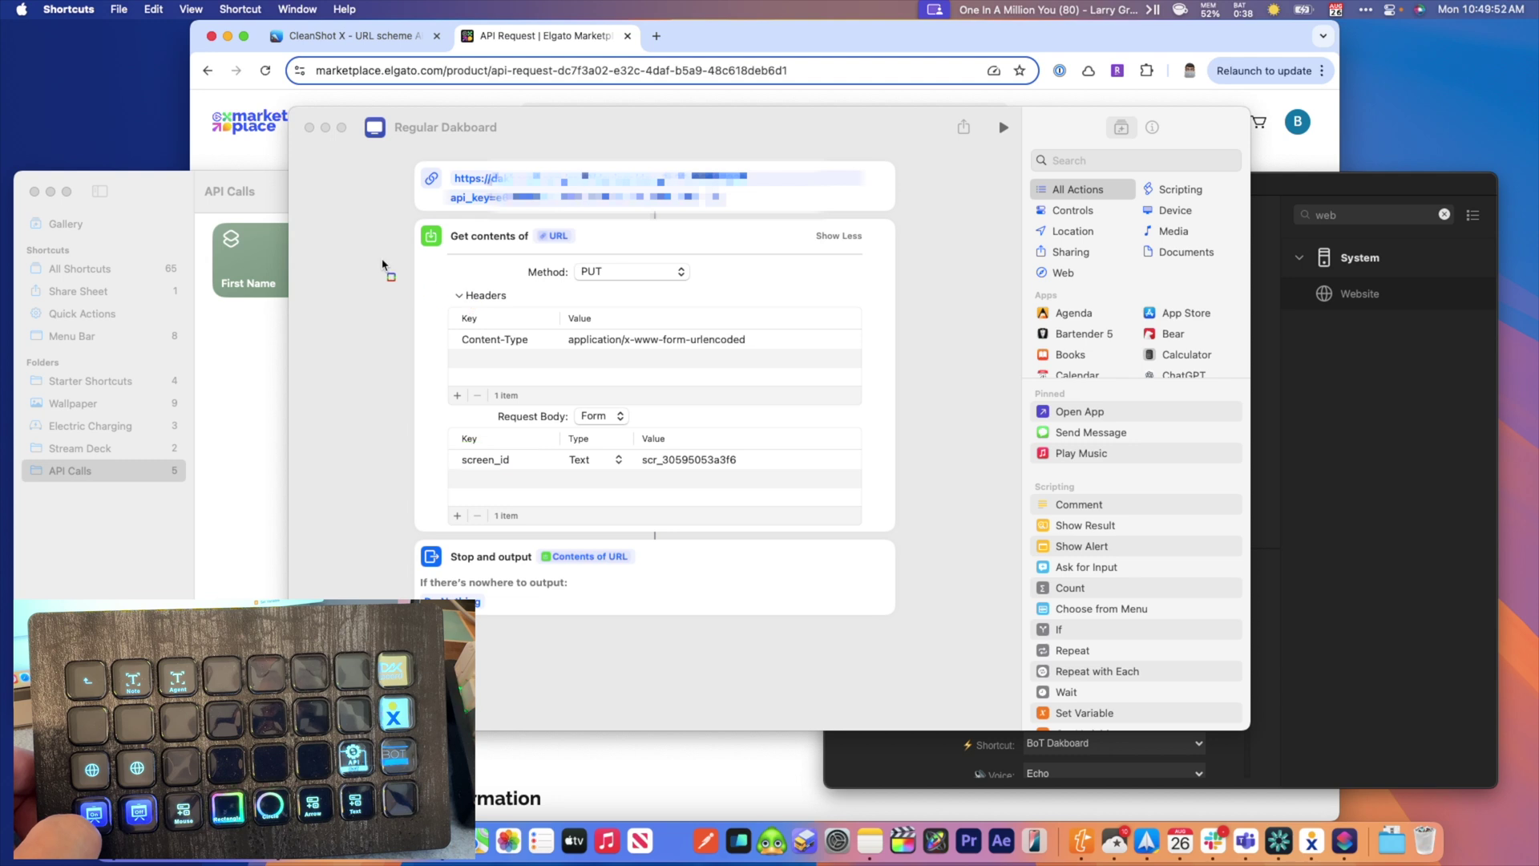
left_click(309, 127)
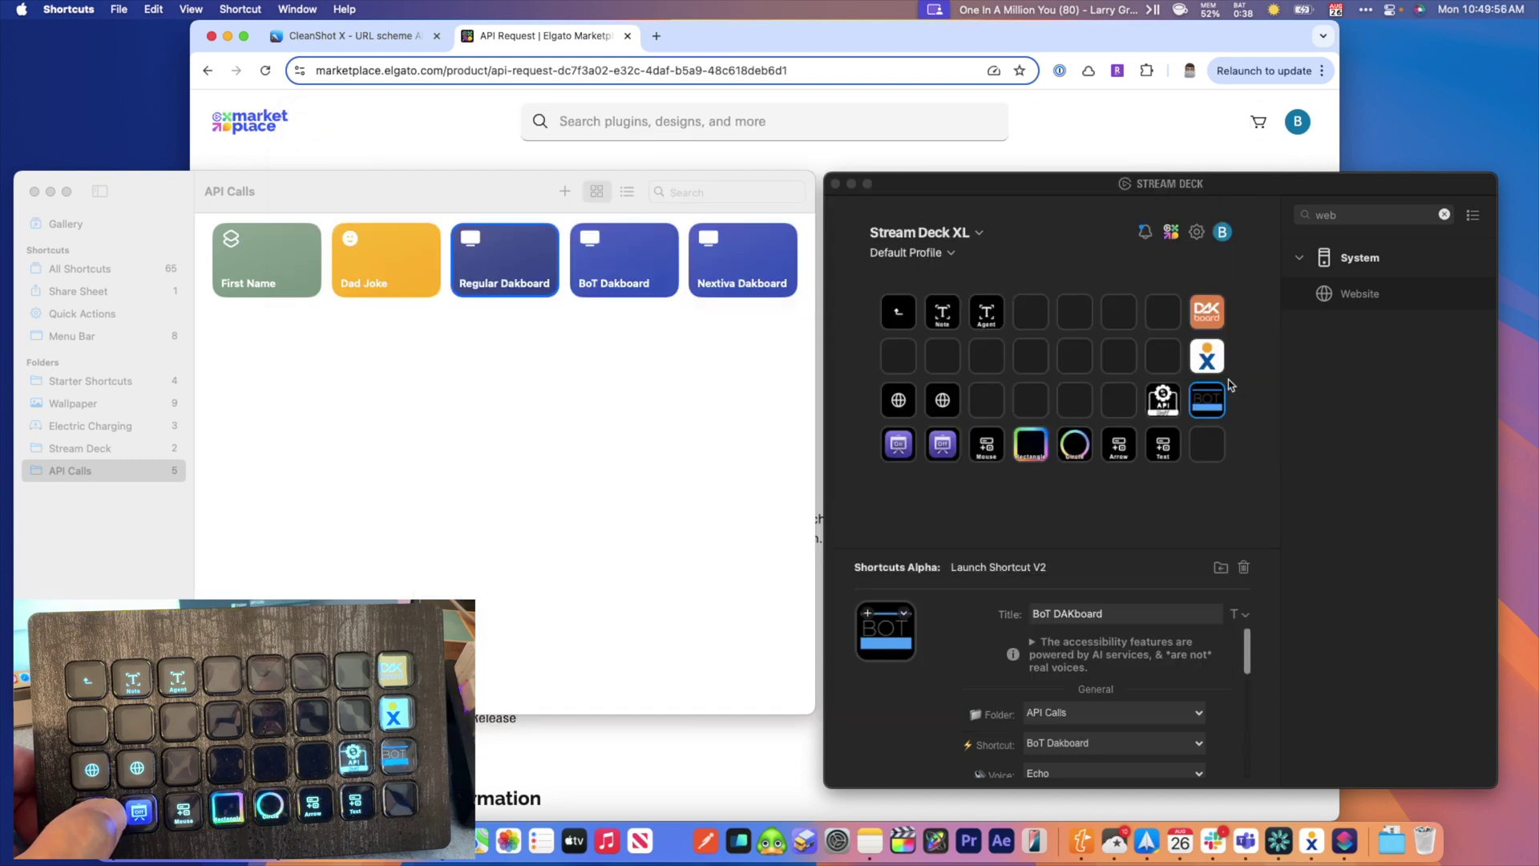
- Review the BoT key's Launch Shortcut settings, outlining its Folder and Shortcut choices, then select the API key
left_click(1213, 402)
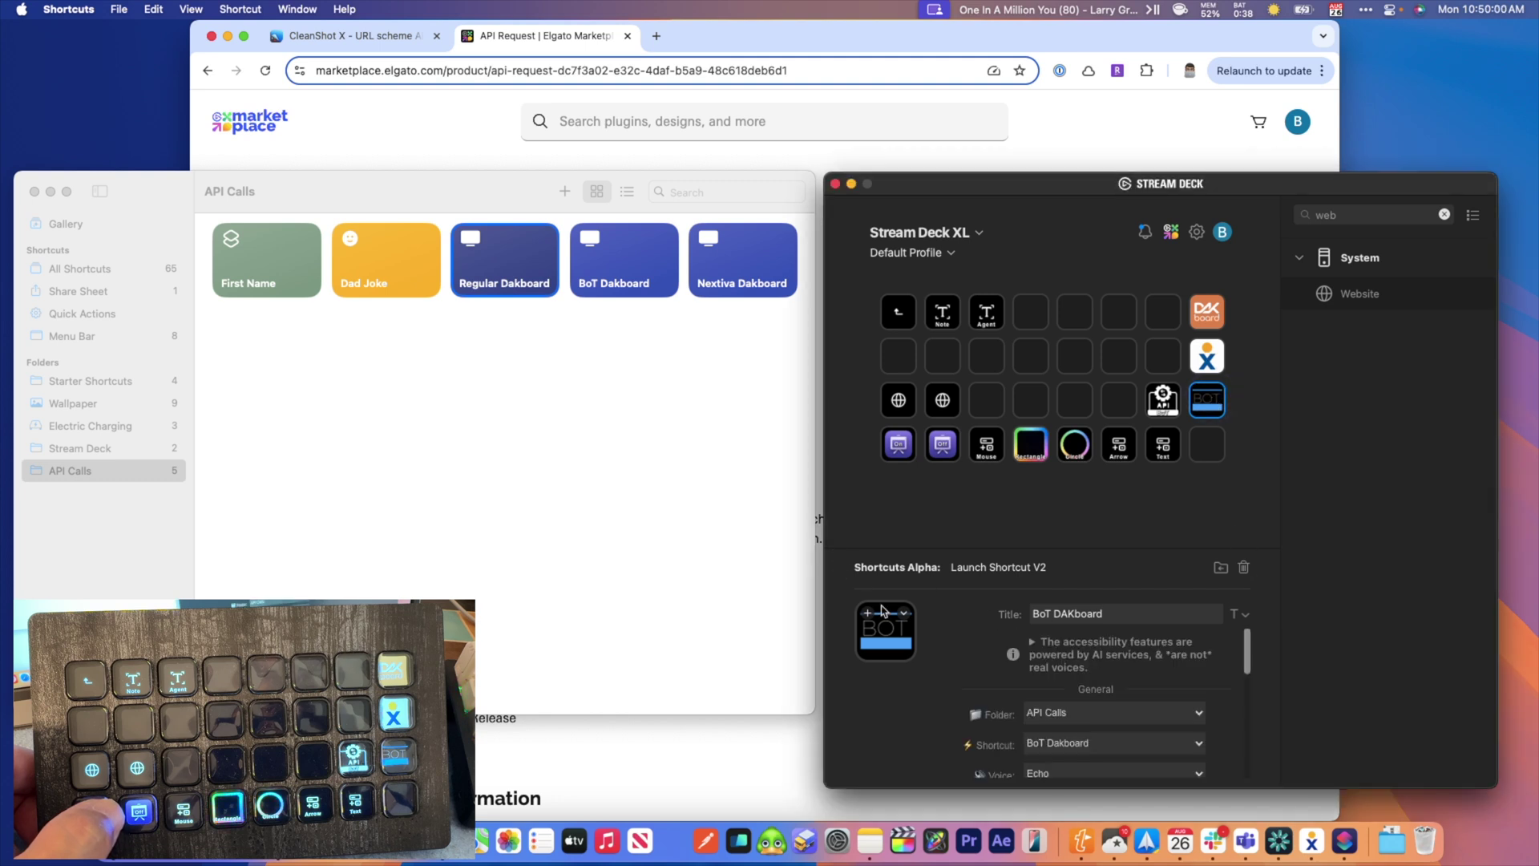
scroll(1012, 639, "down", 3)
mouse_move(948, 645)
left_mouse_down()
mouse_move(1018, 686)
mouse_move(1177, 702)
mouse_move(1221, 748)
left_mouse_up()
scroll(1216, 700, "down", 2)
scroll(1217, 699, "down", 5)
scroll(1218, 699, "down", 3)
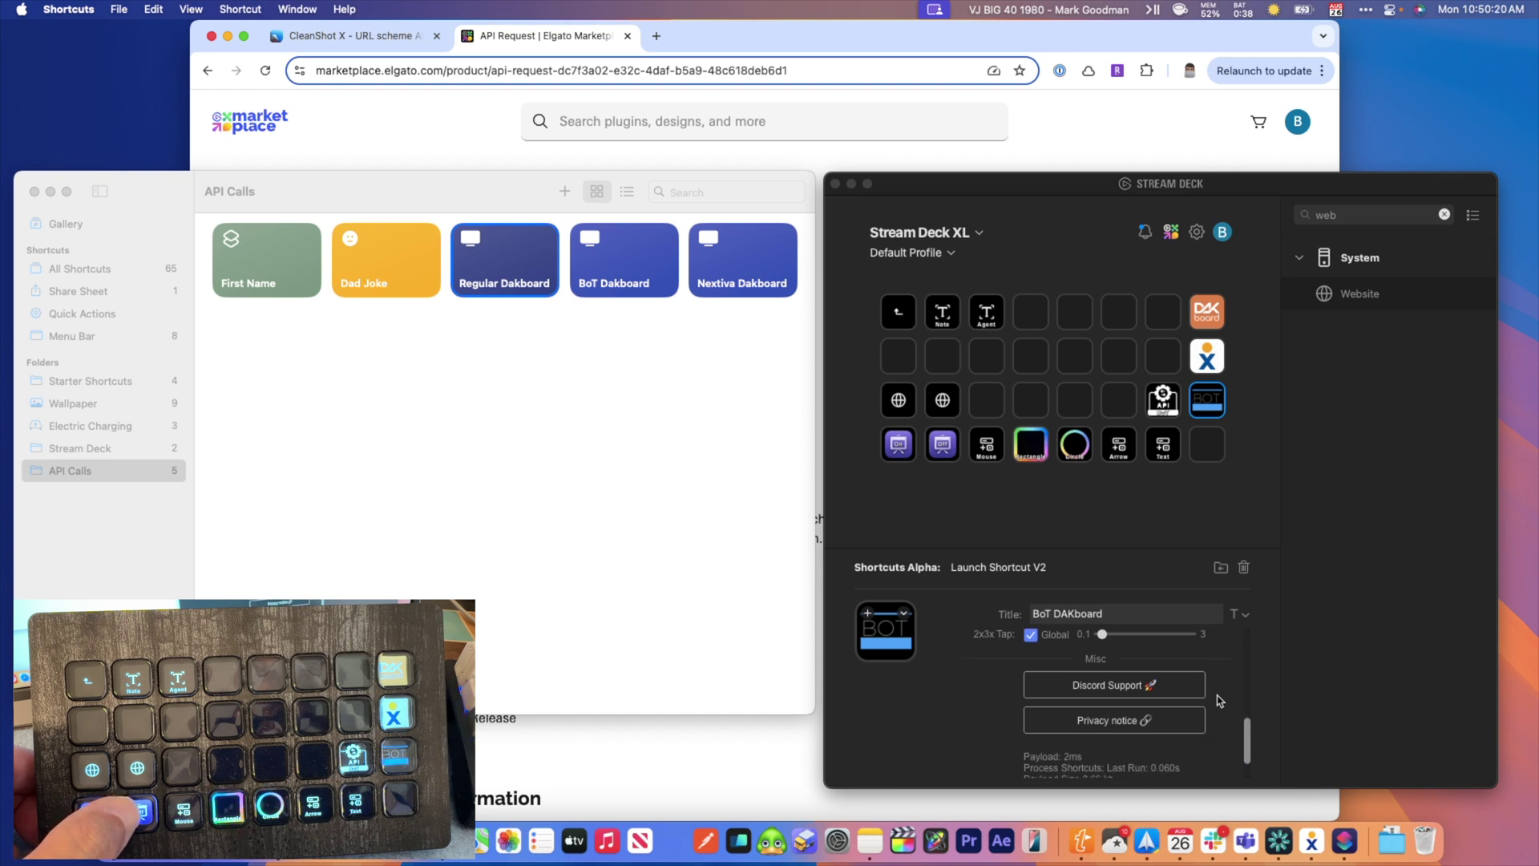
scroll(1218, 700, "up", 1)
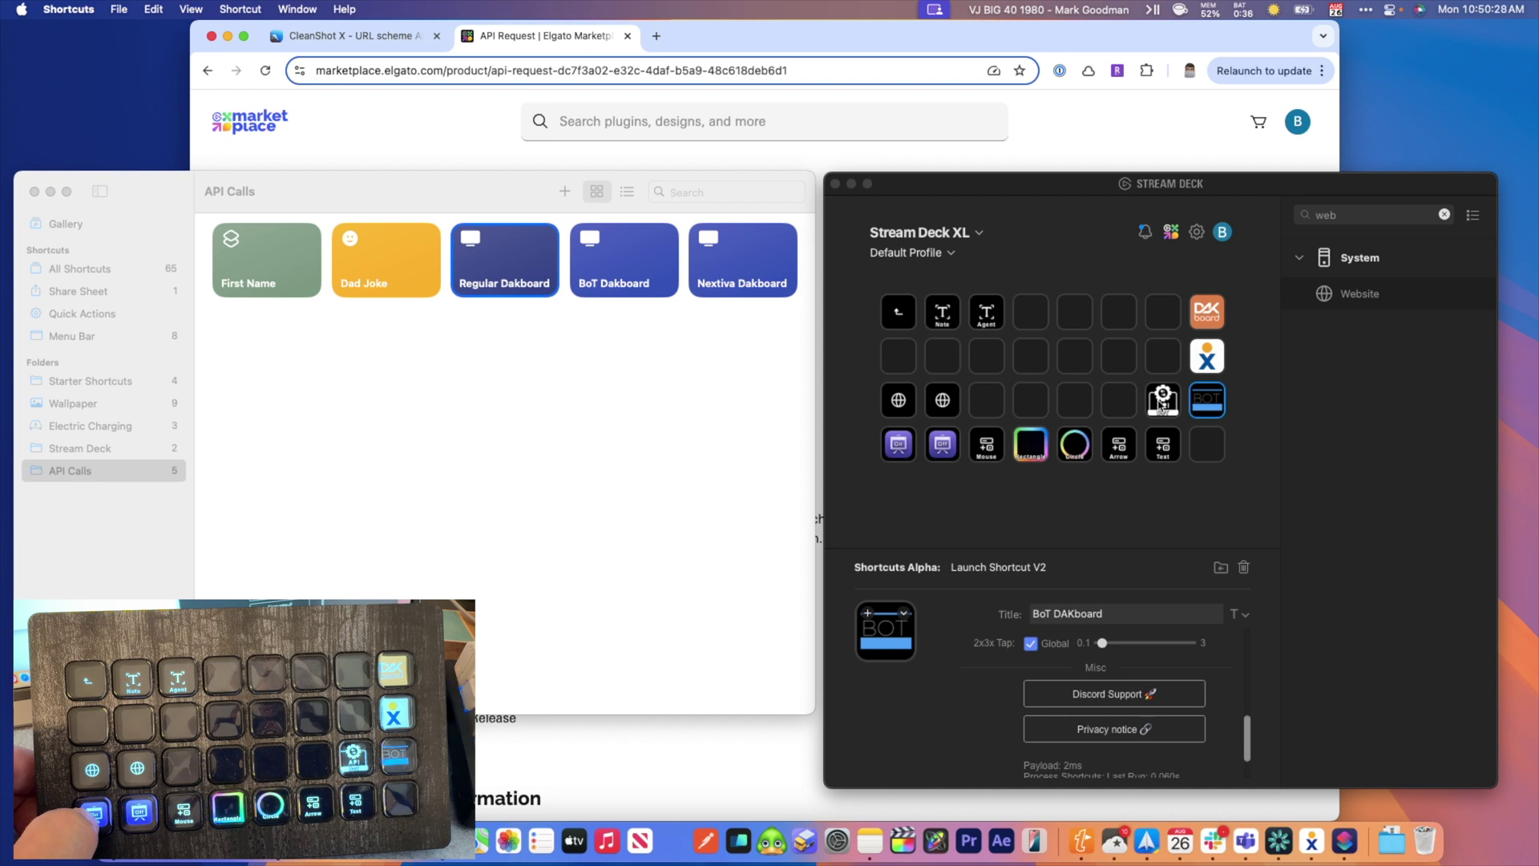
left_click(1160, 405)
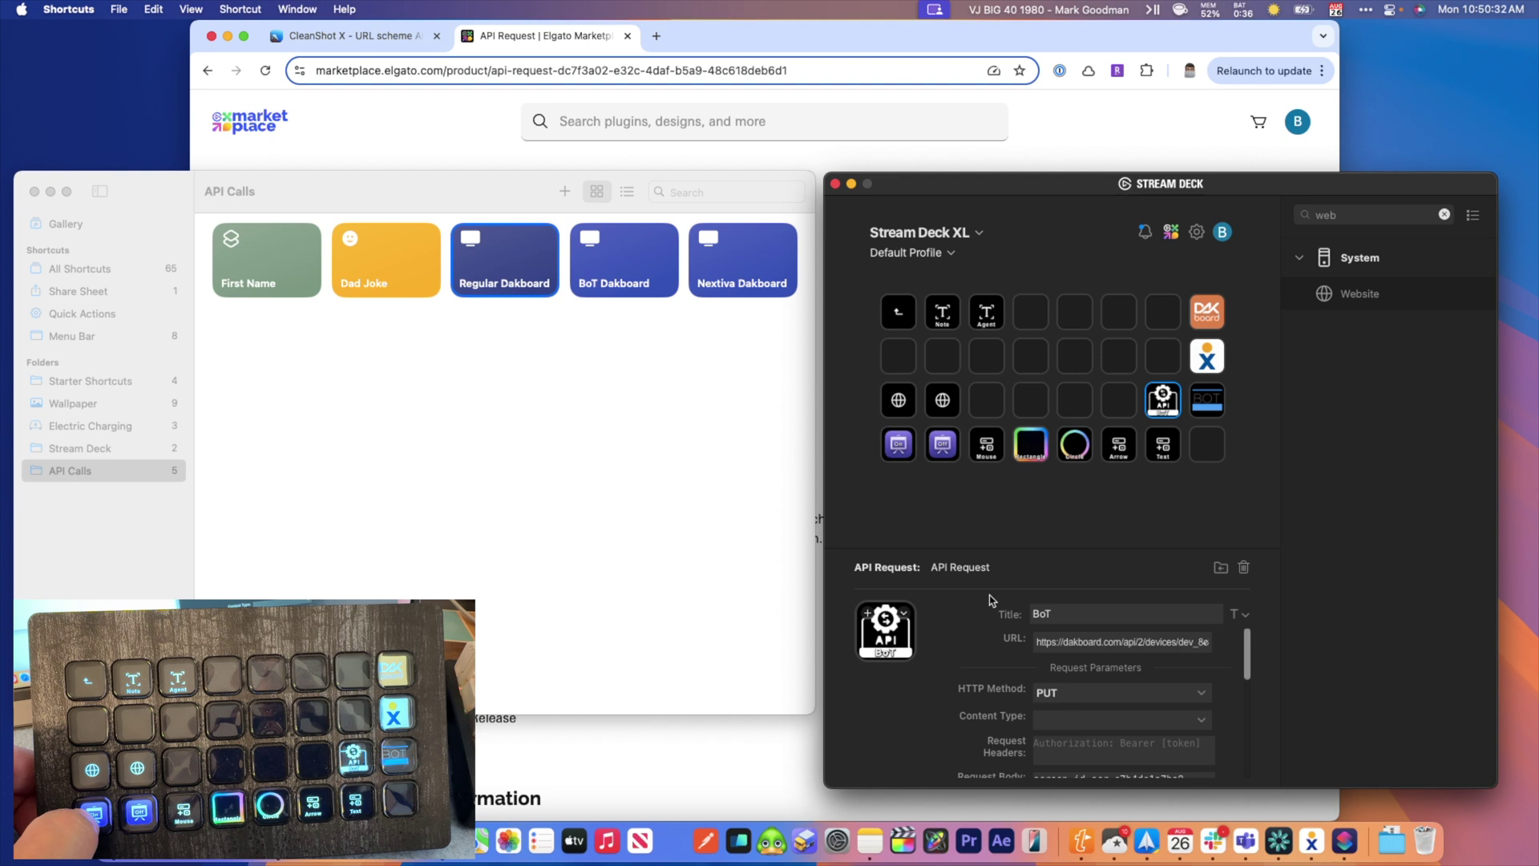
- Scroll to the API key's PUT request and screen_id body and outline them
scroll(1024, 655, "down", 1)
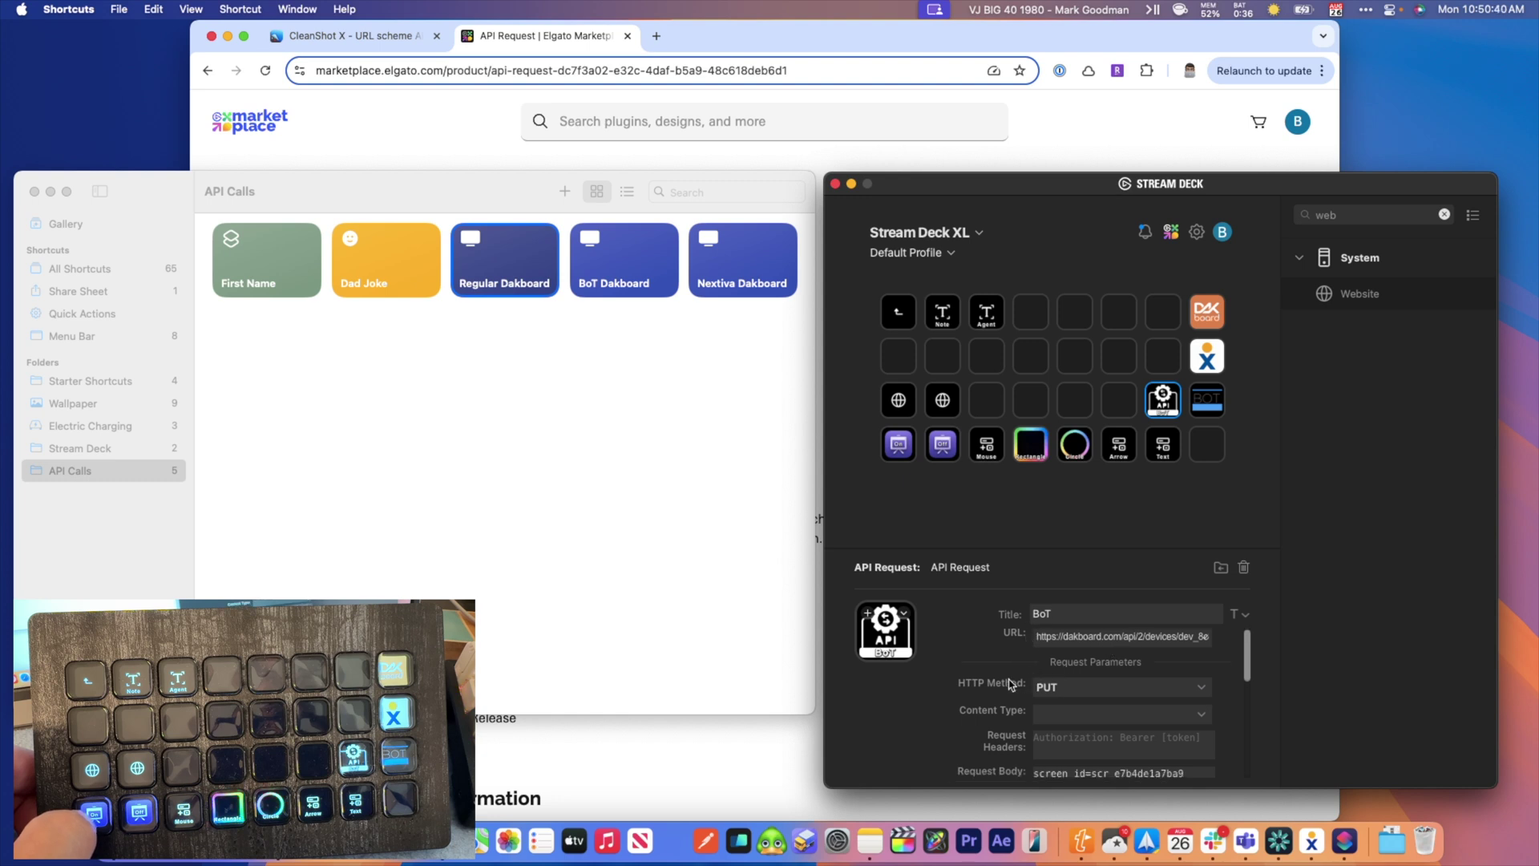
scroll(1012, 684, "down", 5)
left_click_drag(961, 619, 1228, 775)
- Outline the BoT shortcut key and the API request key in the grid for viewers
left_click_drag(1188, 378, 1230, 426)
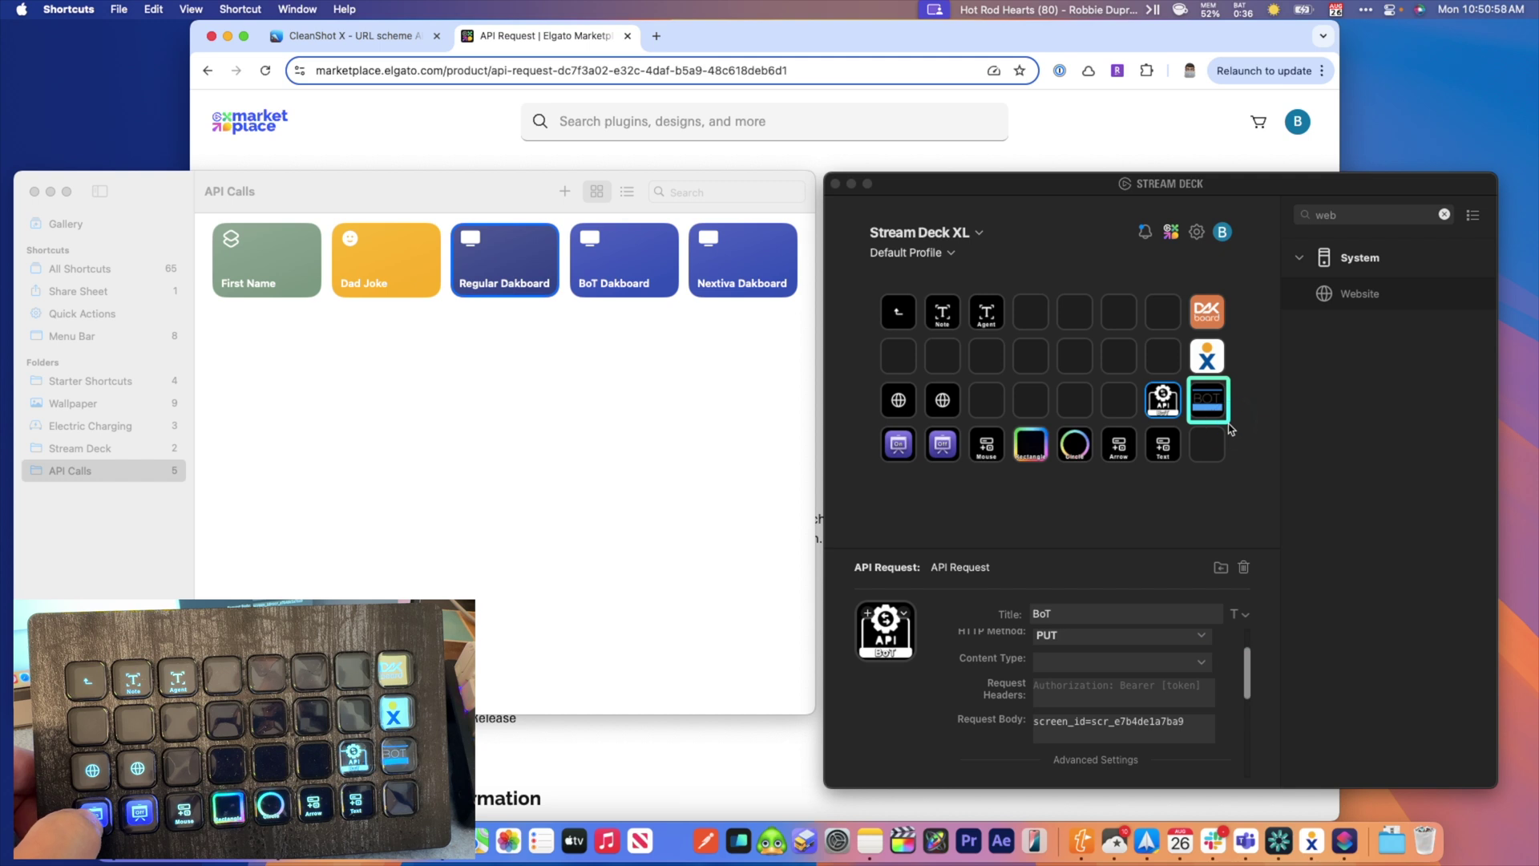
left_click_drag(1142, 376, 1184, 428)
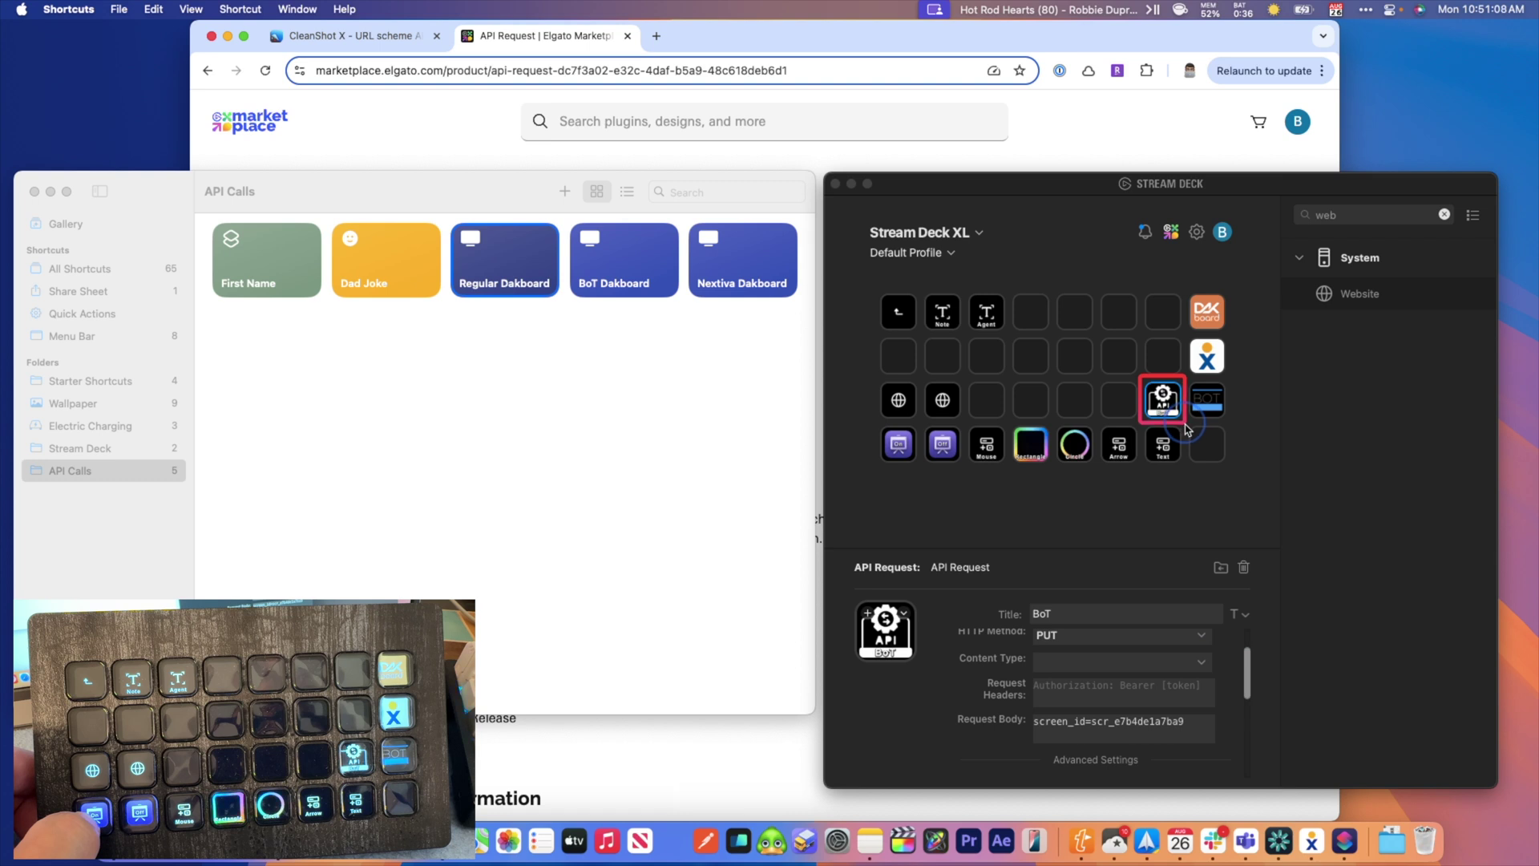
left_click_drag(1185, 429, 1188, 430)
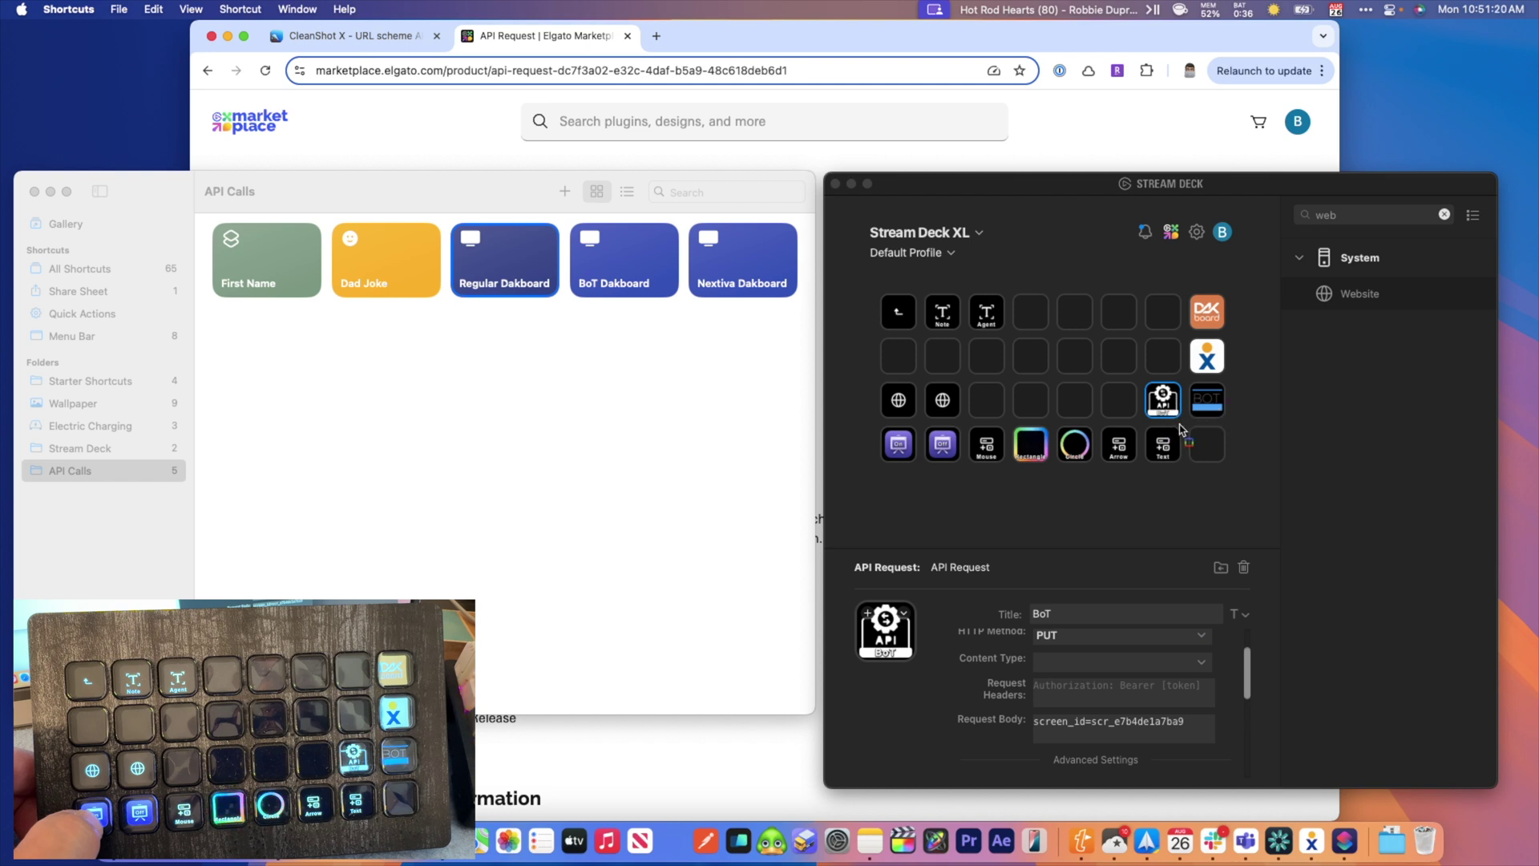
left_click_drag(1151, 407, 1254, 343)
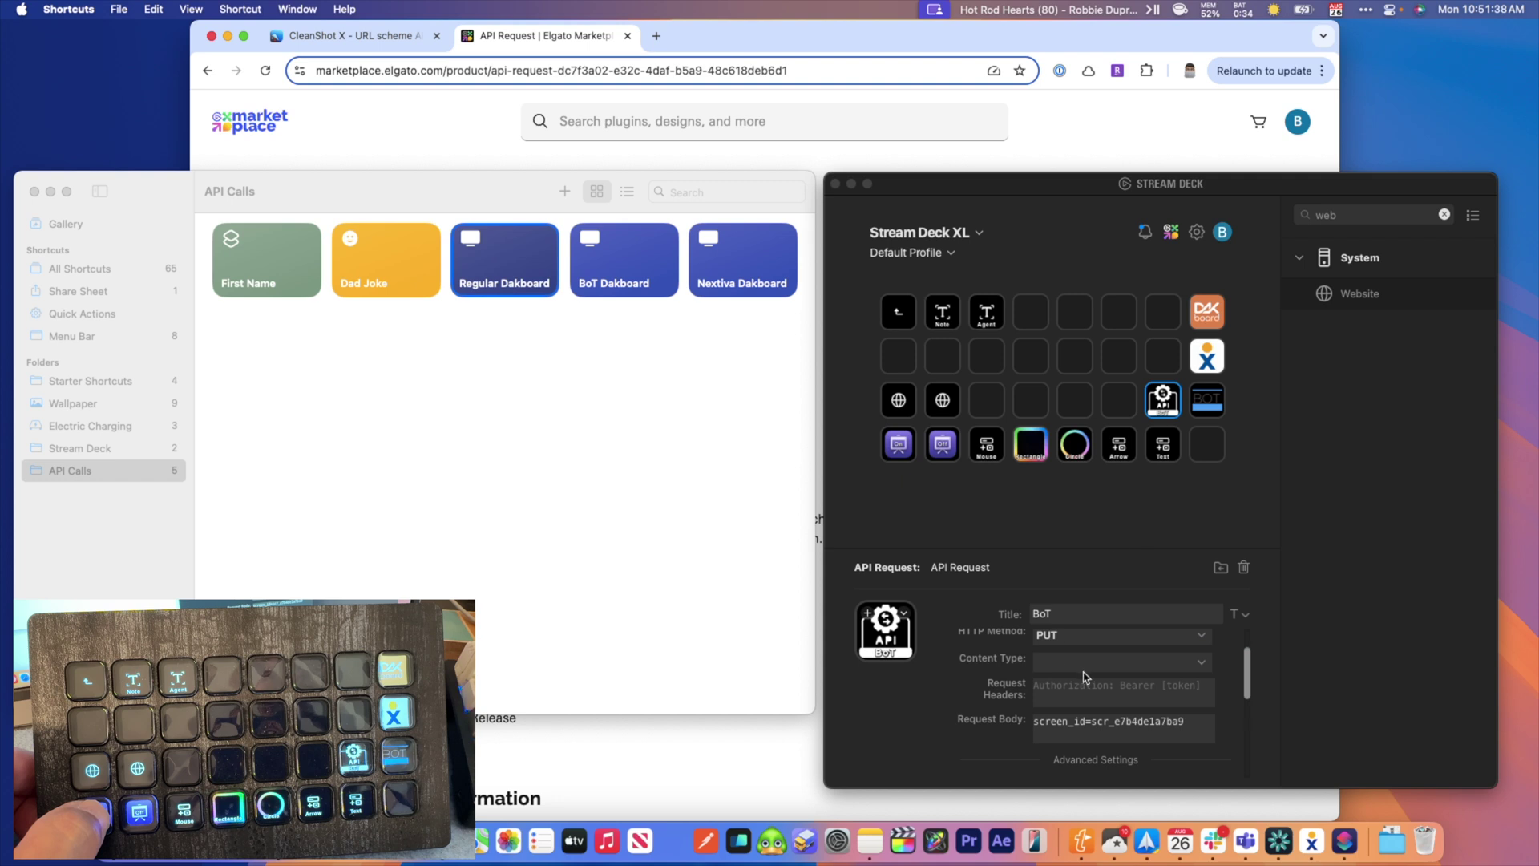
scroll(1090, 681, "down", 5)
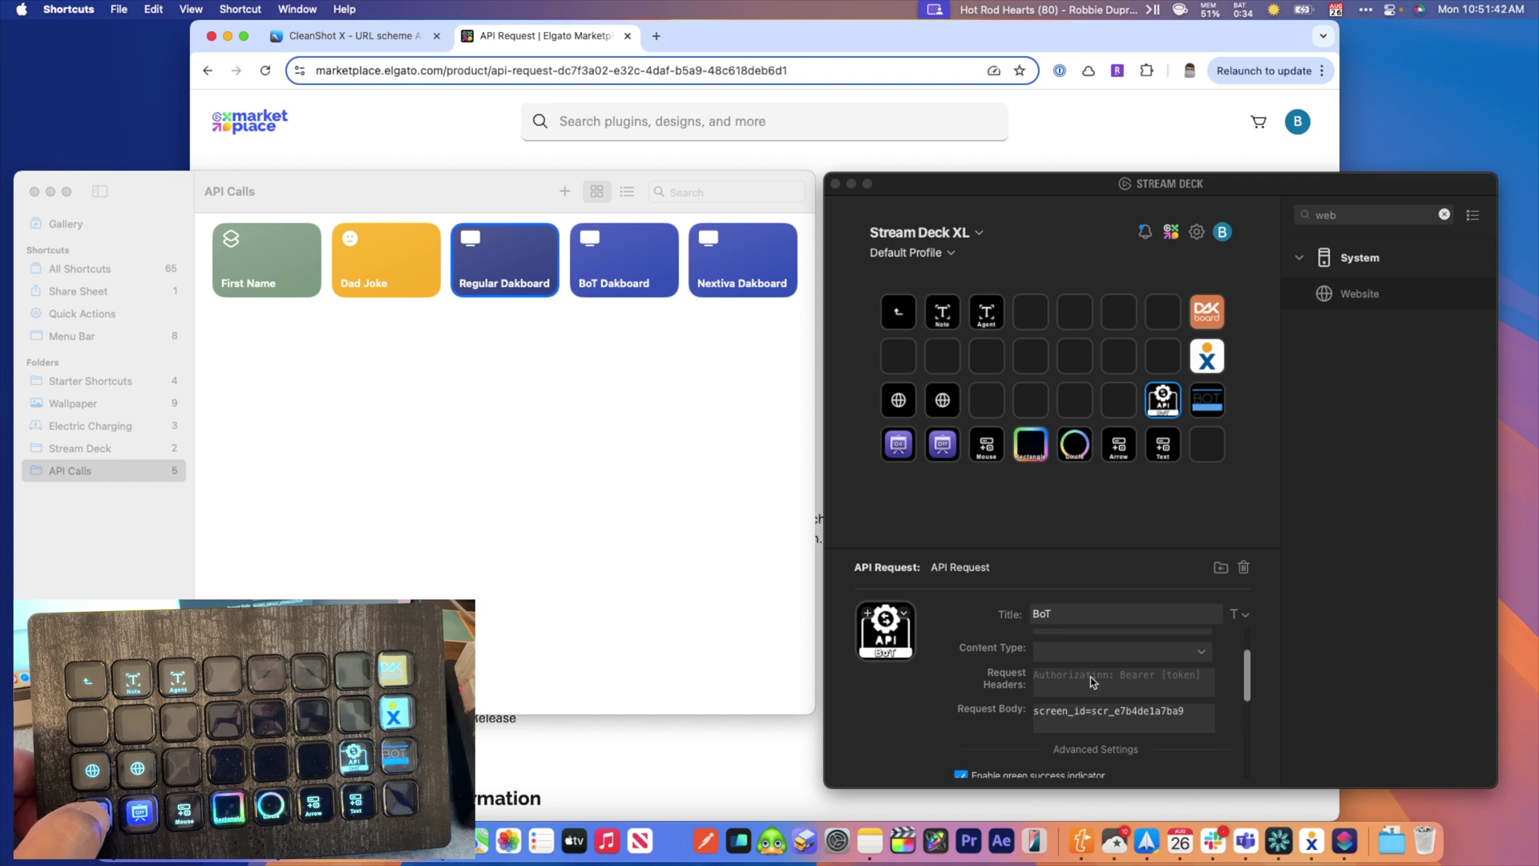